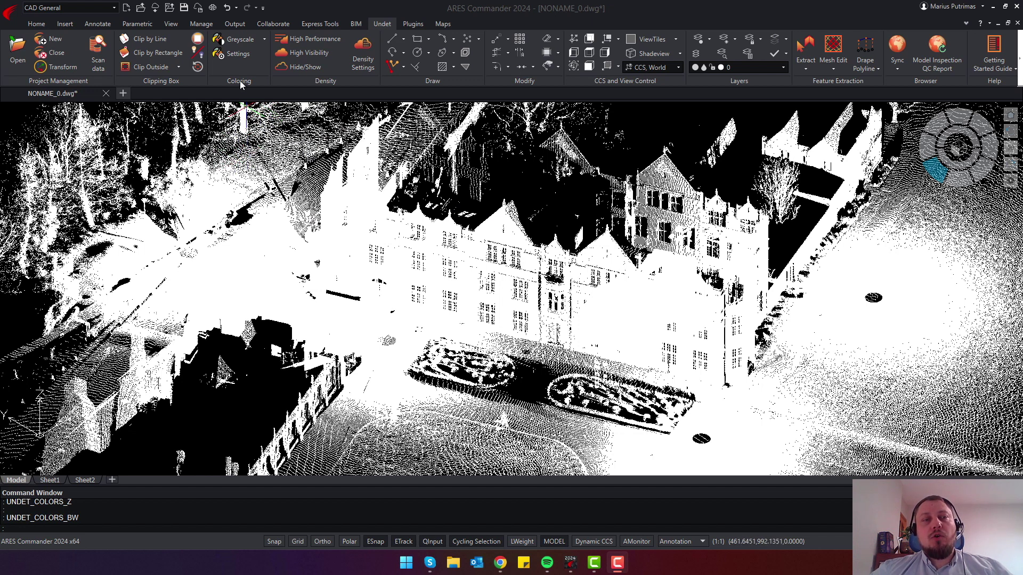
# - Try the RGB coloring and the Height coloring on the whole point cloud
pyautogui.click(264, 40)
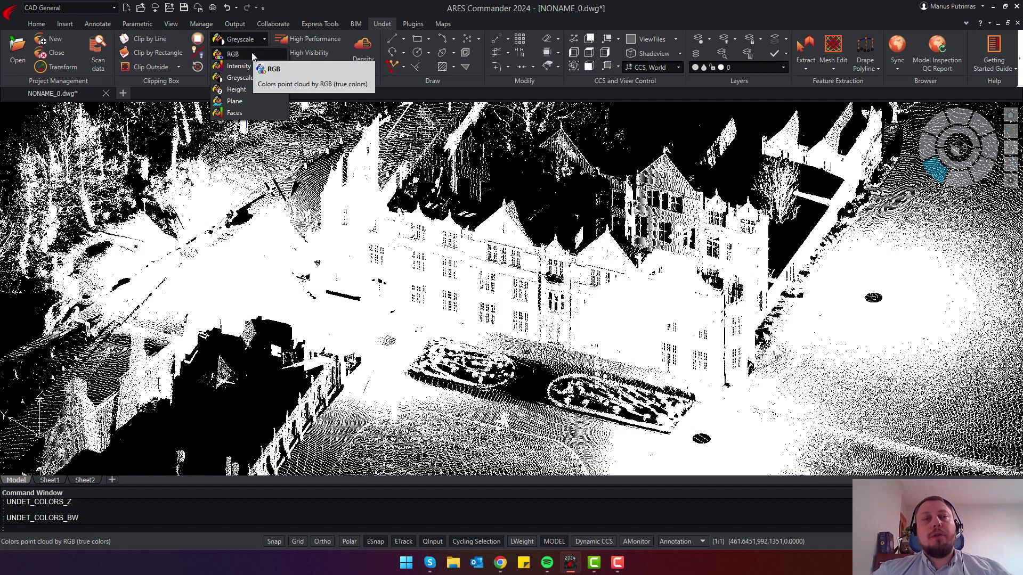
pyautogui.click(251, 54)
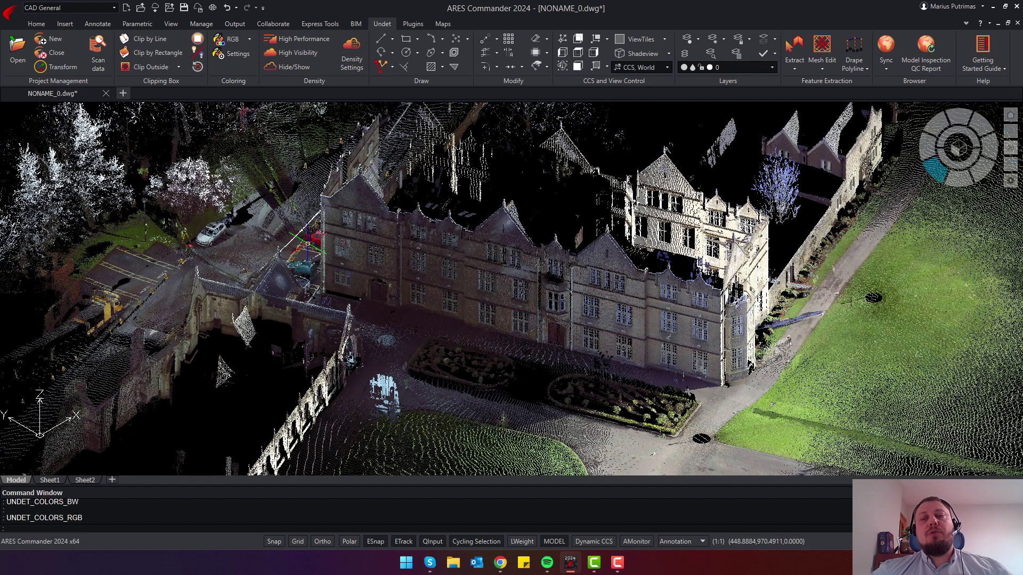
pyautogui.click(249, 40)
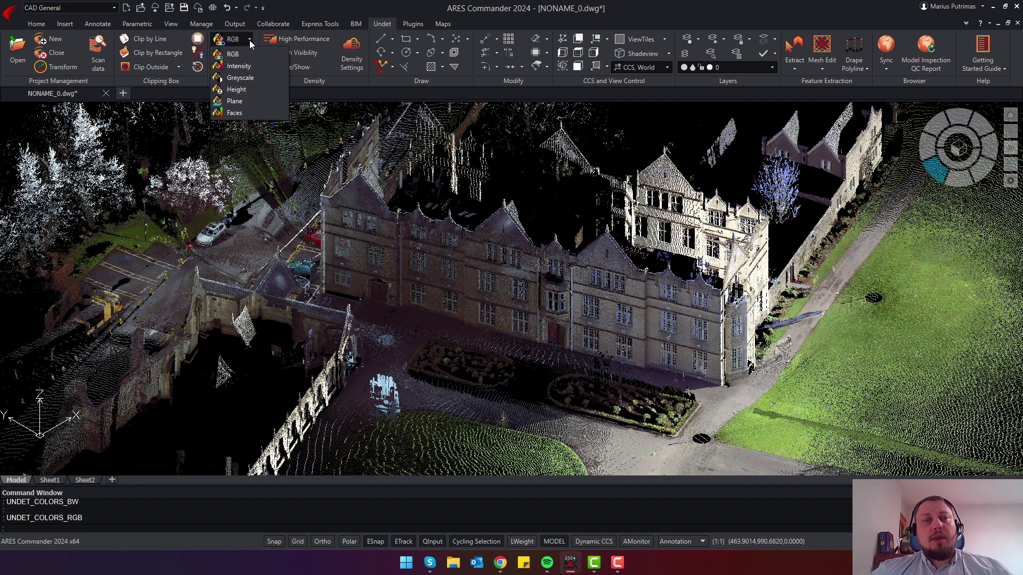
pyautogui.click(239, 90)
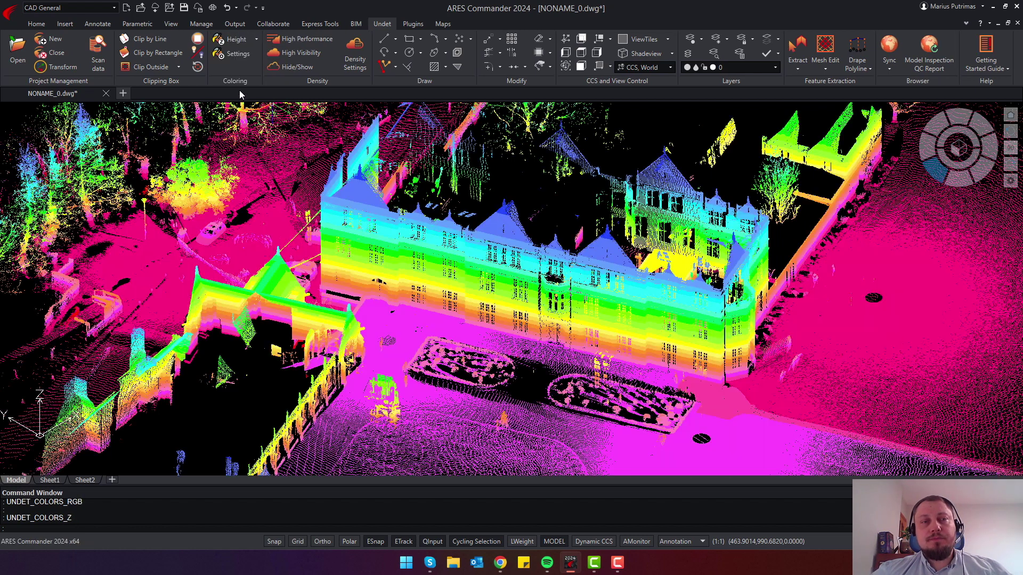
# - Color the point cloud by Intensity and open its coloring settings, leaving the point size at 1
pyautogui.click(256, 40)
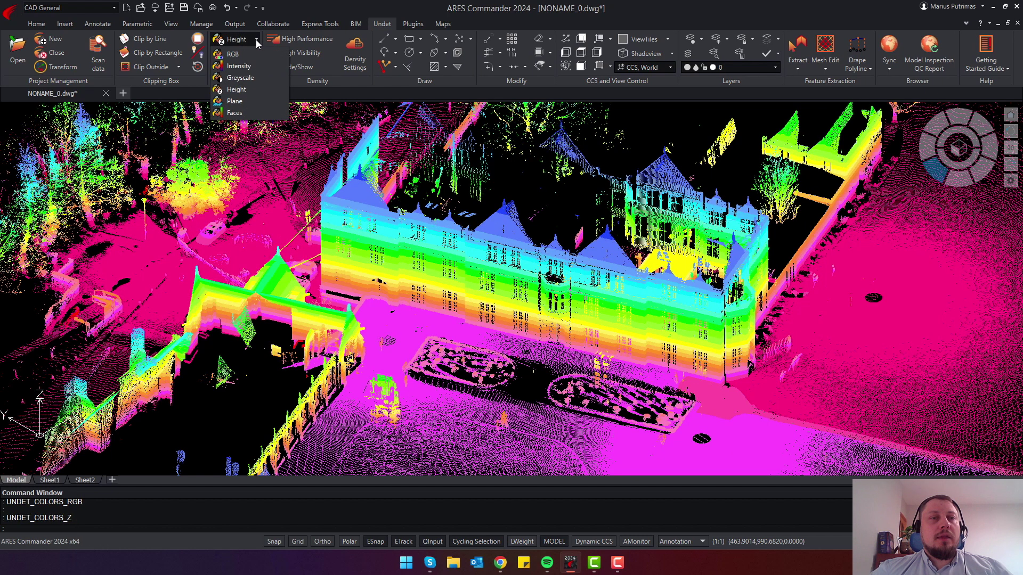
pyautogui.click(242, 68)
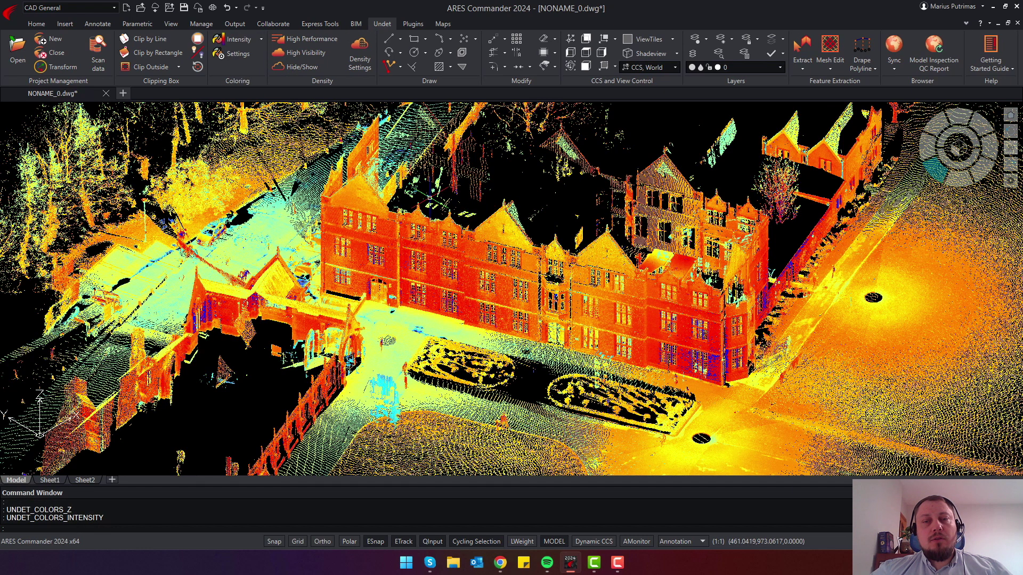
pyautogui.click(240, 54)
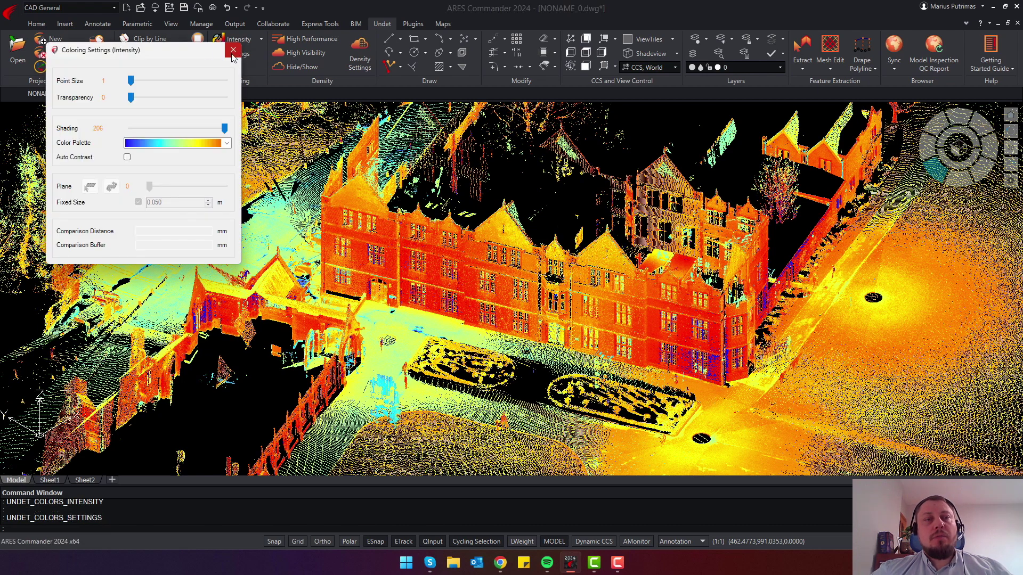
pyautogui.moveTo(184, 48); pyautogui.dragTo(223, 139)
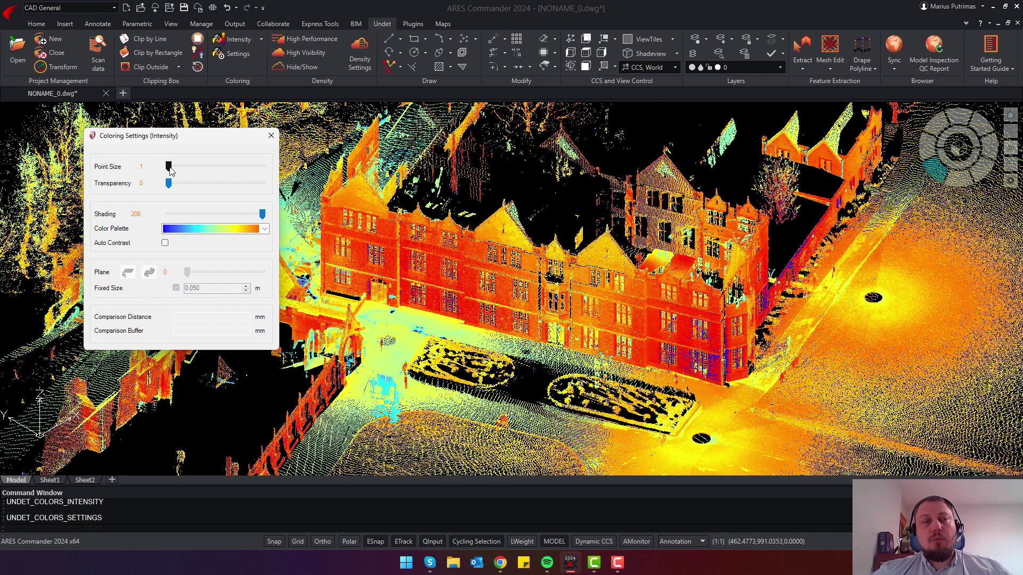
pyautogui.moveTo(169, 166)
pyautogui.mouseDown()
pyautogui.moveTo(201, 166)
pyautogui.moveTo(151, 174)
pyautogui.mouseUp()
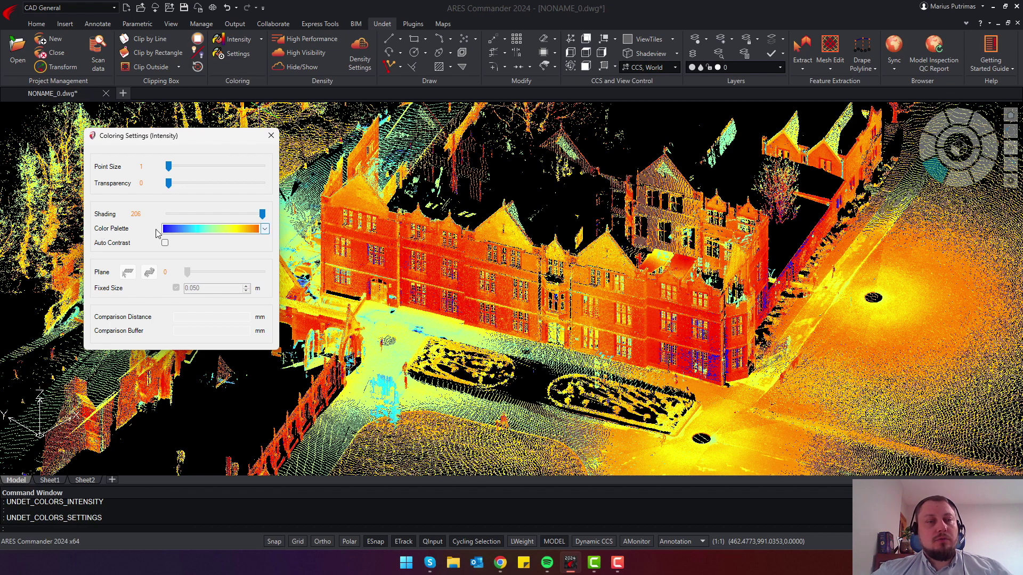
# - Apply the rainbow color palette running from red and pink through yellow and green to blue, and enable Auto Contrast
pyautogui.click(265, 231)
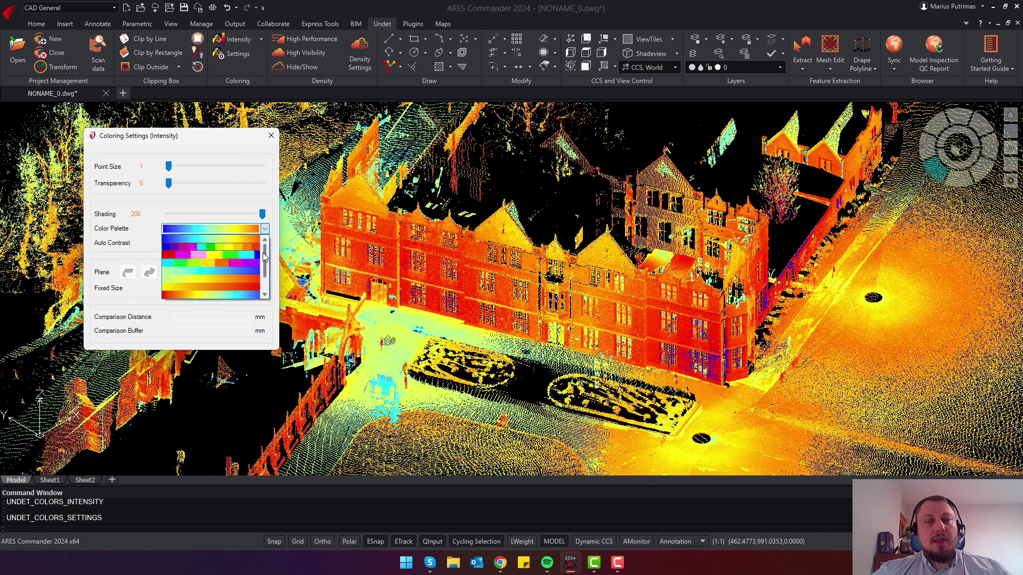
pyautogui.moveTo(267, 257); pyautogui.dragTo(266, 274)
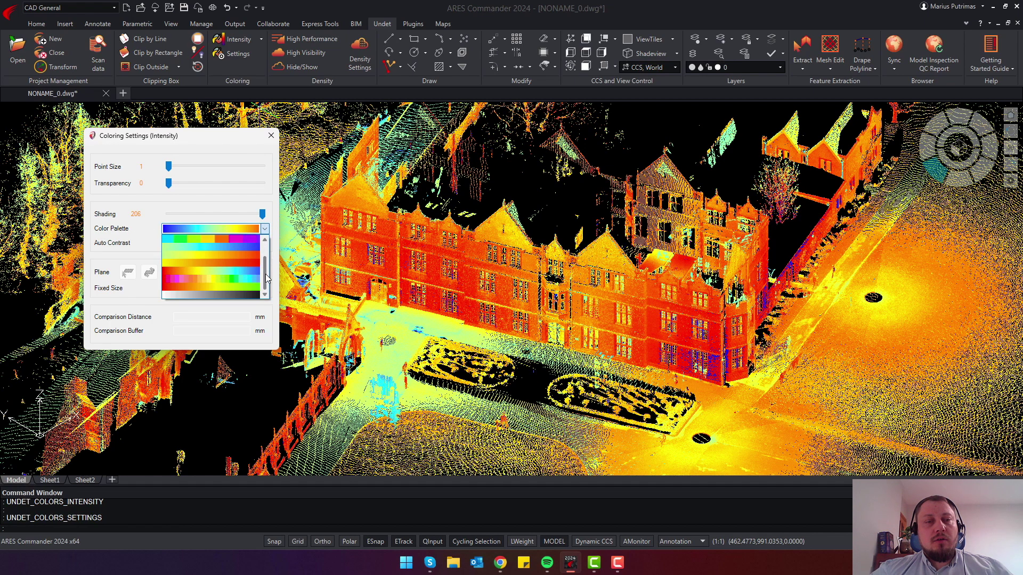
pyautogui.click(217, 280)
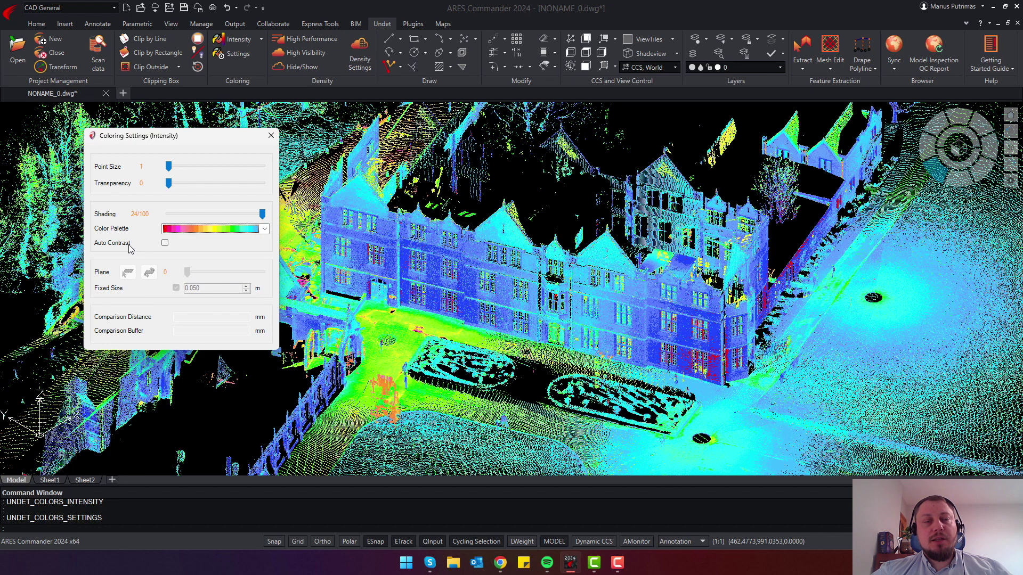
pyautogui.click(165, 244)
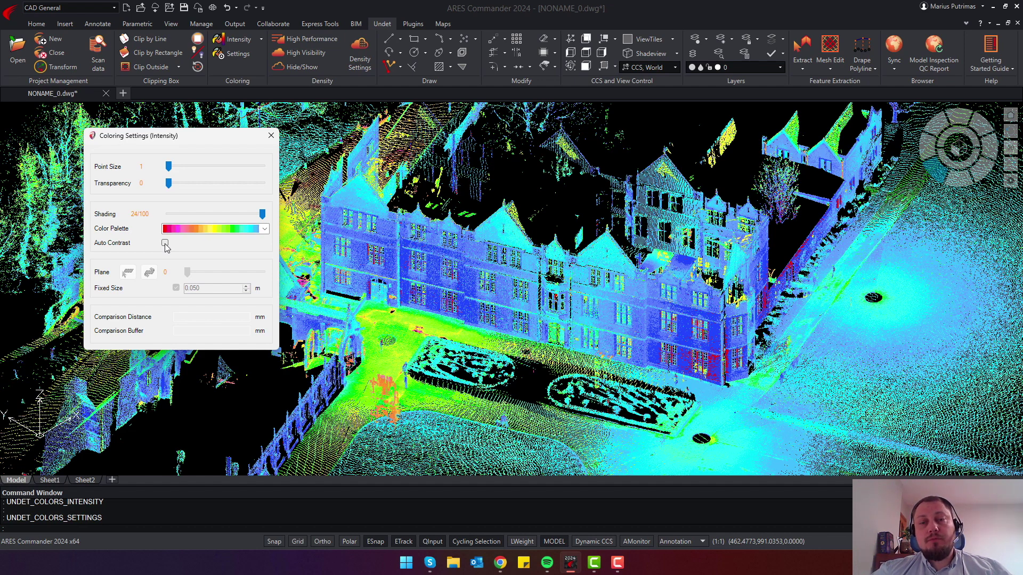
pyautogui.click(165, 244)
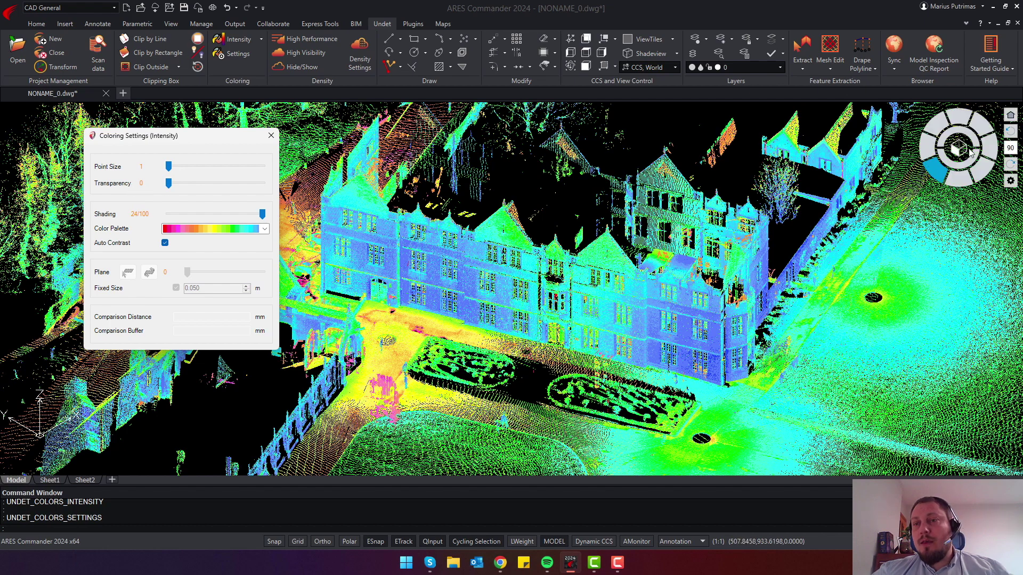
# - Set the point cloud transparency to 89 in top view and examine the walls of the interior rooms
pyautogui.moveTo(962, 134); pyautogui.dragTo(788, 223)
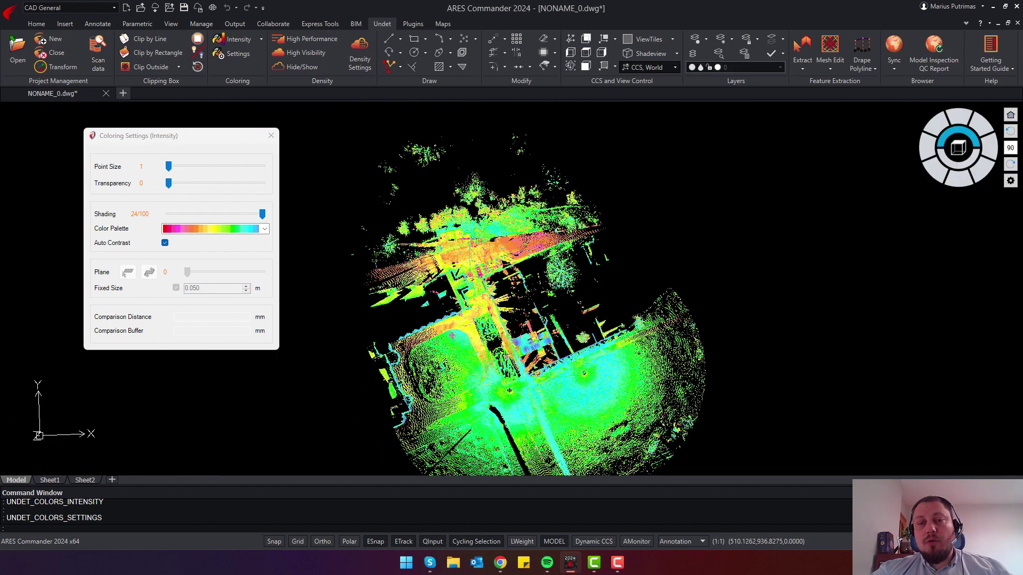
pyautogui.scroll(5, 506, 307)
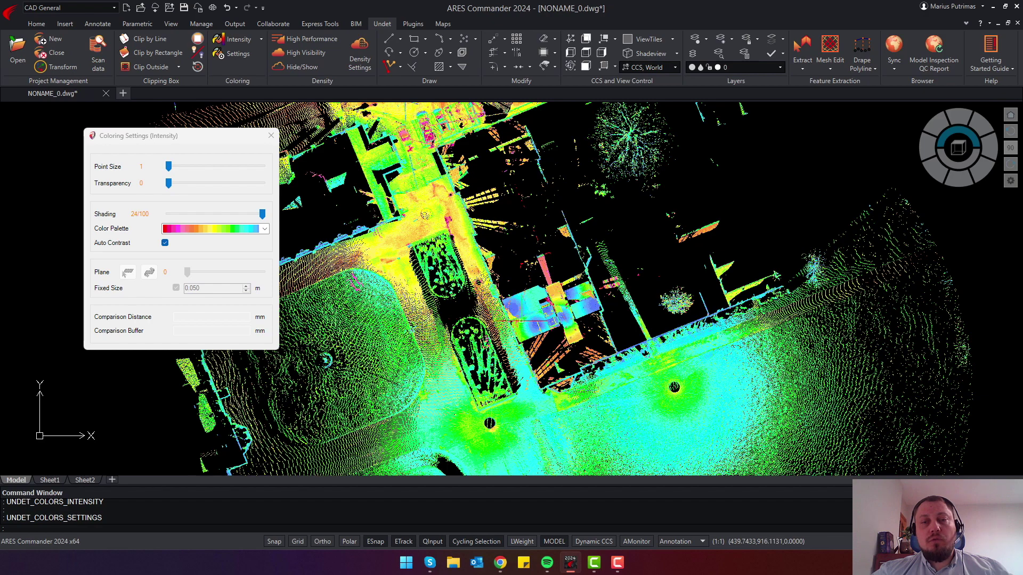
pyautogui.scroll(2, 506, 308)
pyautogui.scroll(4, 542, 319)
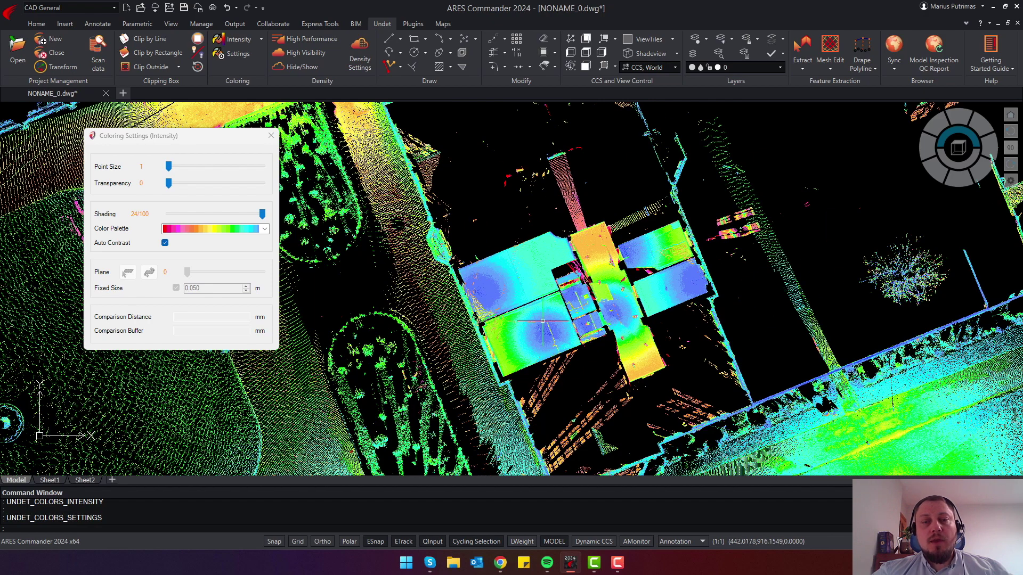
pyautogui.scroll(2, 453, 365)
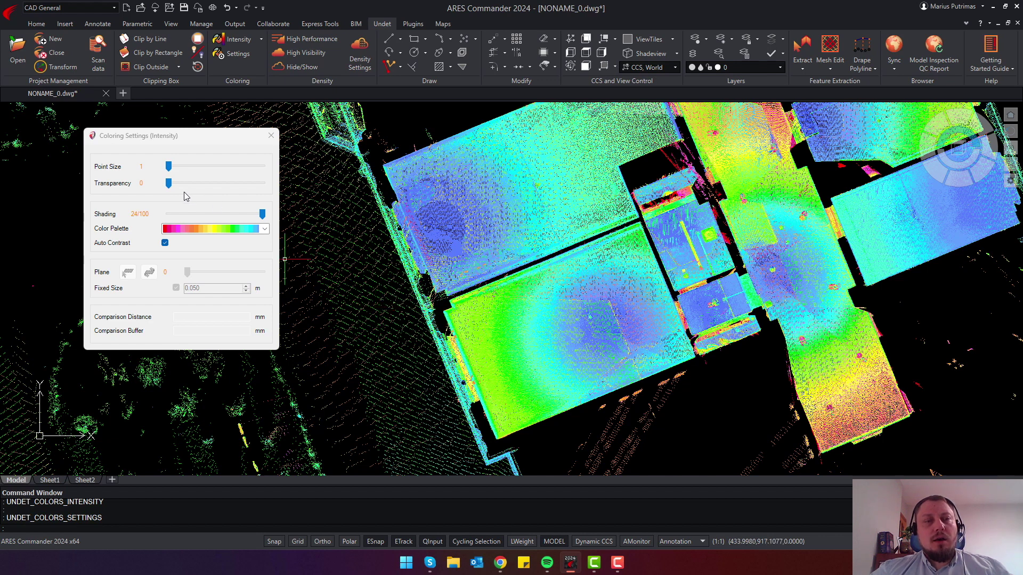
pyautogui.moveTo(168, 183); pyautogui.dragTo(252, 184)
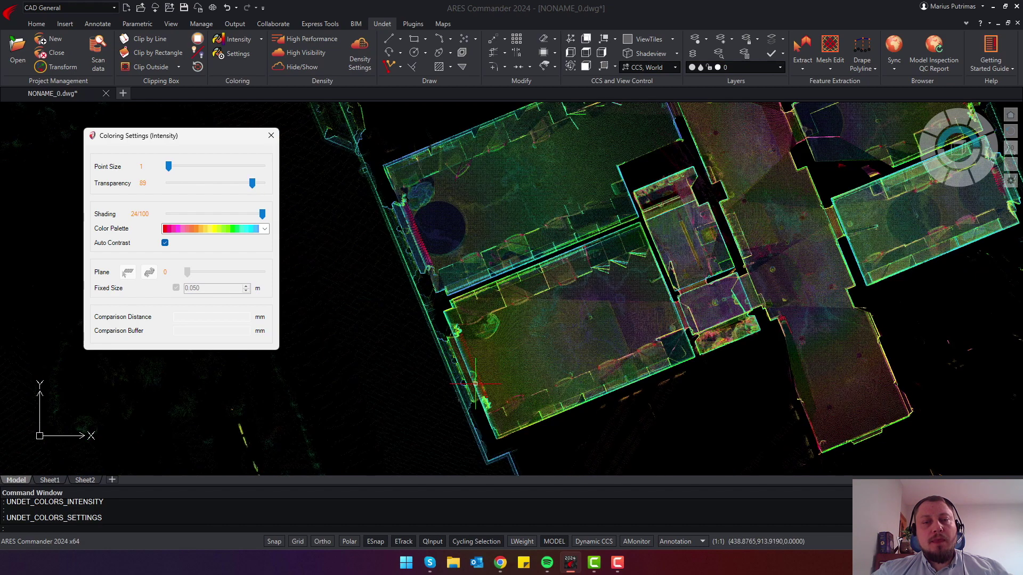
pyautogui.scroll(6, 475, 425)
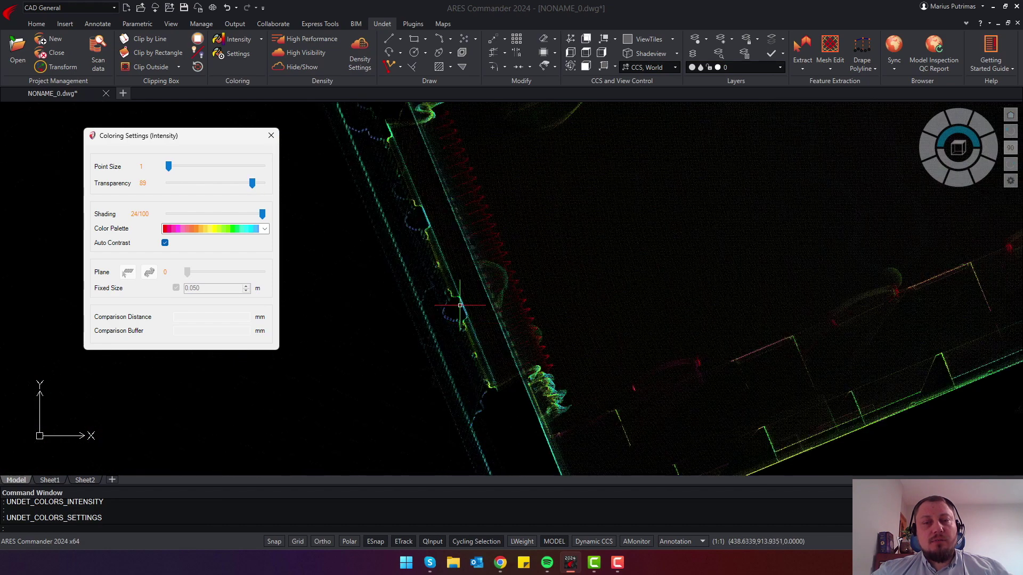
pyautogui.scroll(-5, 483, 368)
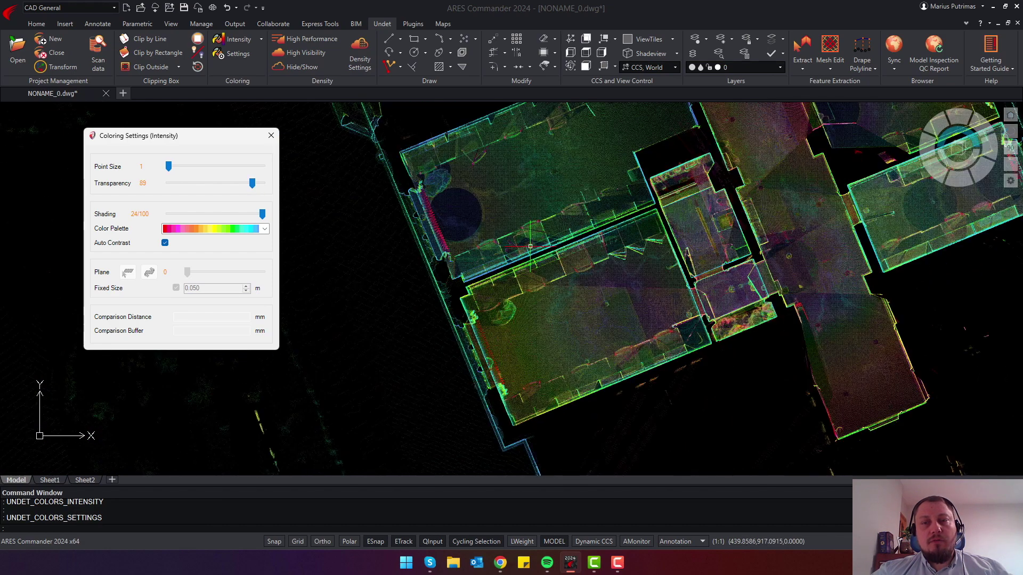
pyautogui.scroll(4, 726, 232)
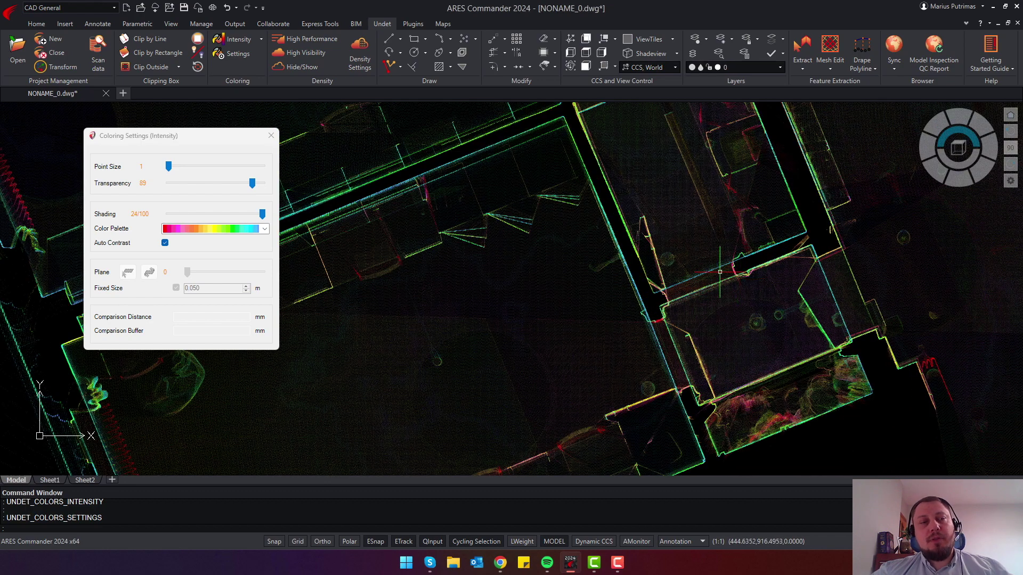
# - Set the point cloud transparency to 0 and close the coloring settings
pyautogui.moveTo(252, 183); pyautogui.dragTo(169, 184)
pyautogui.scroll(-3, 570, 300)
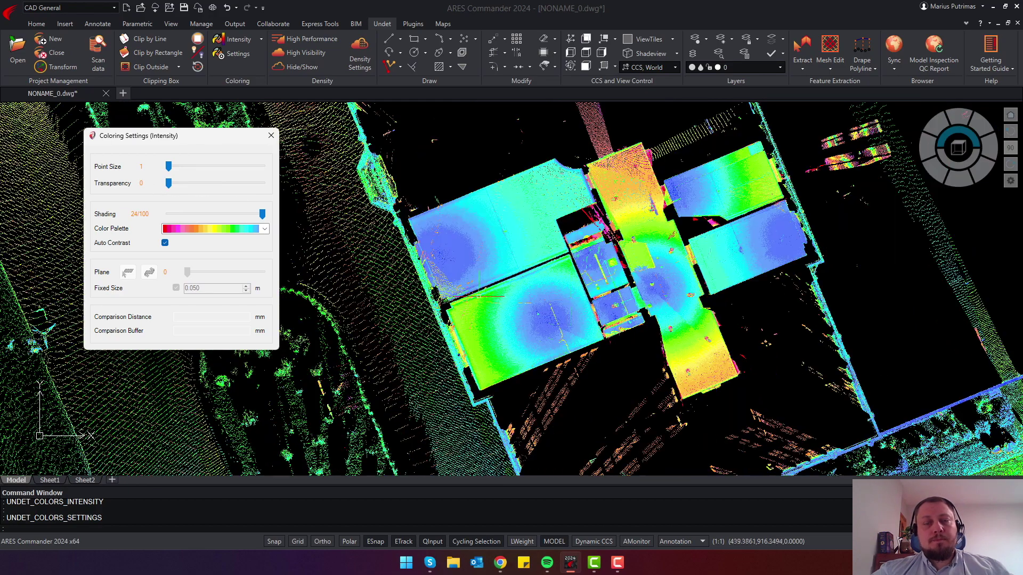
pyautogui.click(271, 140)
# - Open the scan data list and hide all scans in the External group
pyautogui.scroll(-5, 416, 223)
pyautogui.moveTo(444, 326)
pyautogui.keyDown('shift'); pyautogui.mouseDown(button='middle')
pyautogui.moveTo(402, 200)
pyautogui.moveTo(464, 340)
pyautogui.moveTo(491, 324)
pyautogui.moveTo(485, 251)
pyautogui.moveTo(444, 333)
pyautogui.mouseUp(button='middle'); pyautogui.keyUp('shift')
pyautogui.scroll(-3, 469, 334)
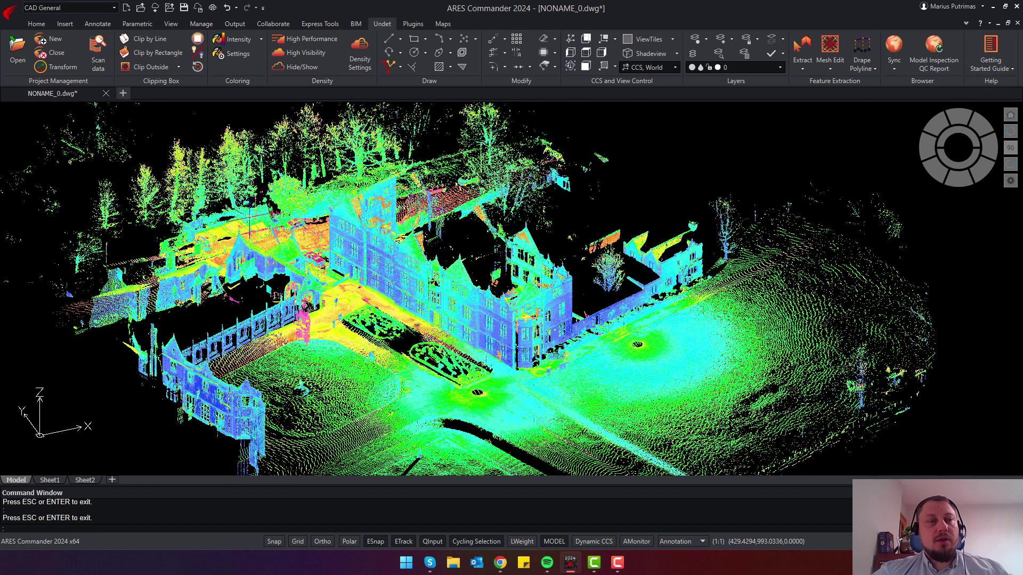
pyautogui.click(98, 63)
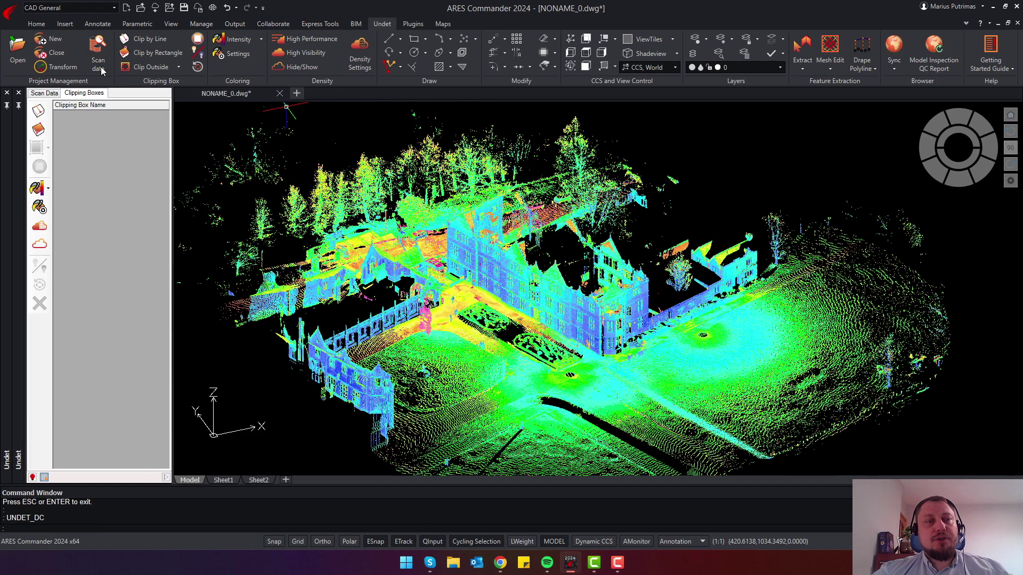
pyautogui.click(45, 94)
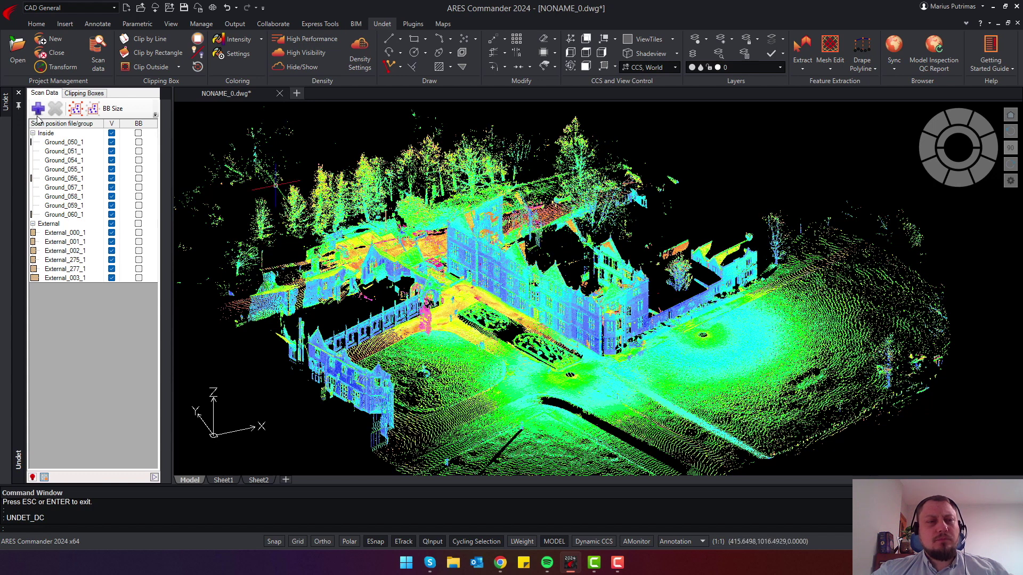
pyautogui.click(49, 224)
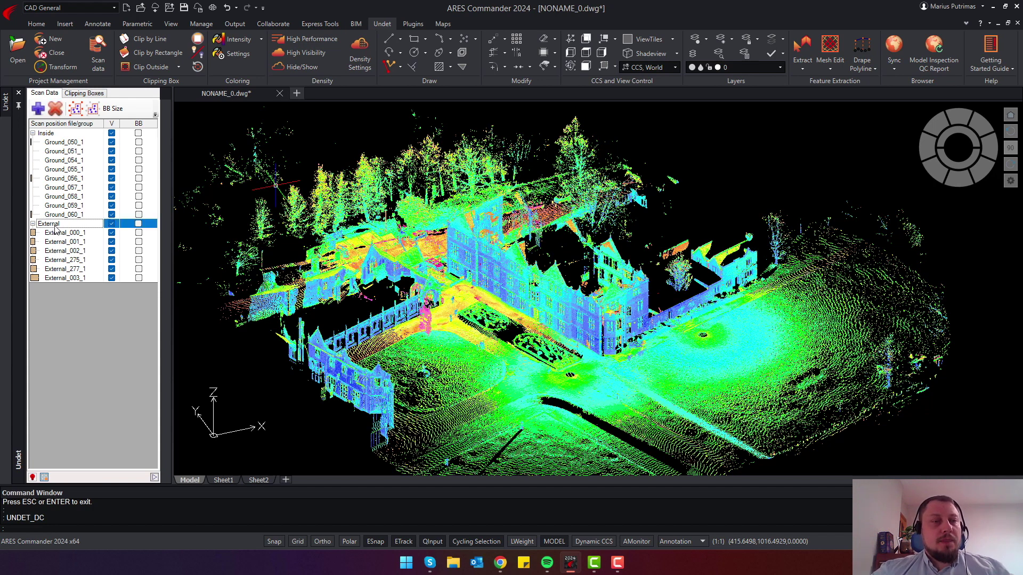
pyautogui.click(112, 224)
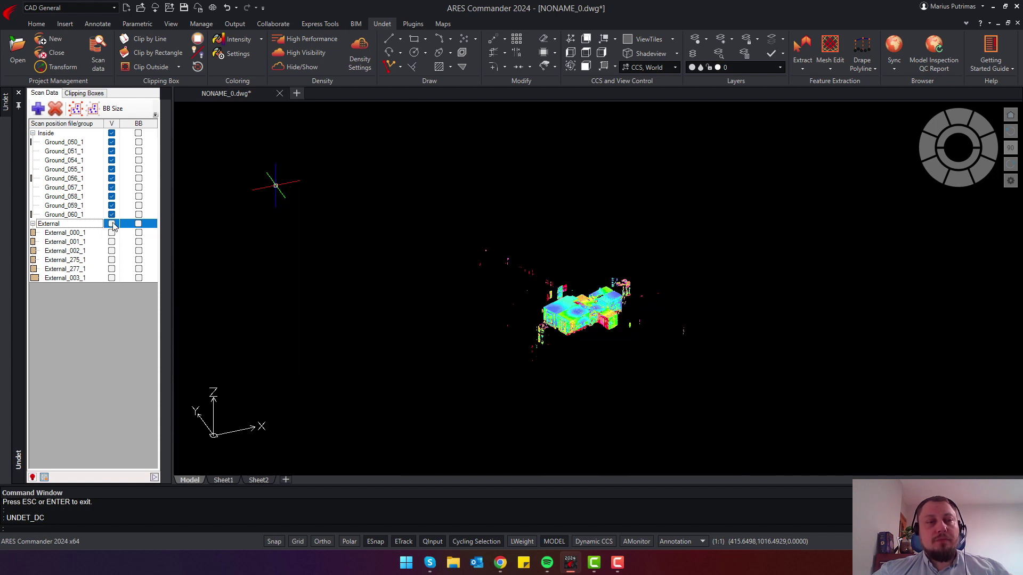
# - Show the interior scans from the top and hide scans Ground_057_1 through Ground_060_1
pyautogui.click(67, 160)
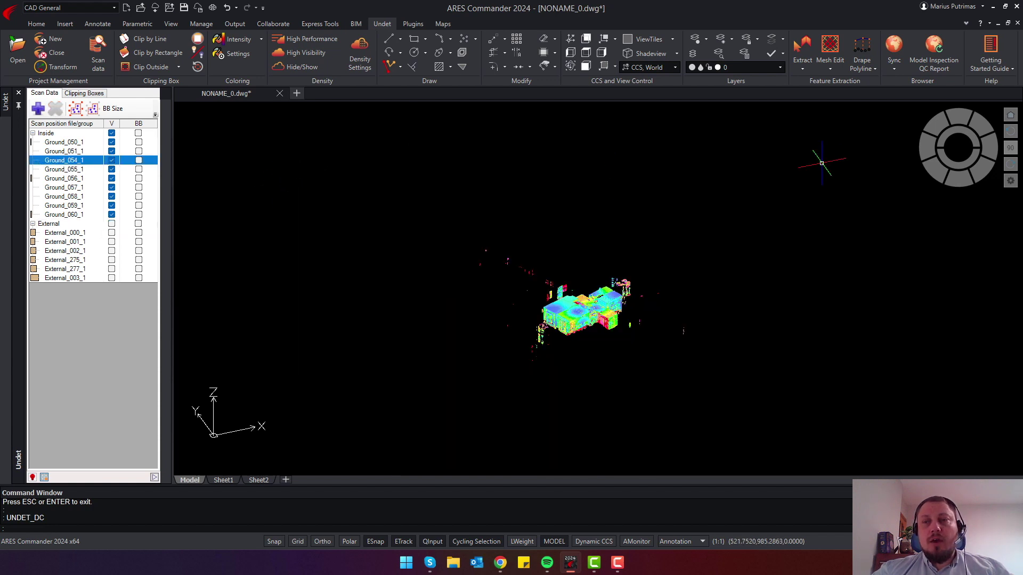
pyautogui.click(979, 125)
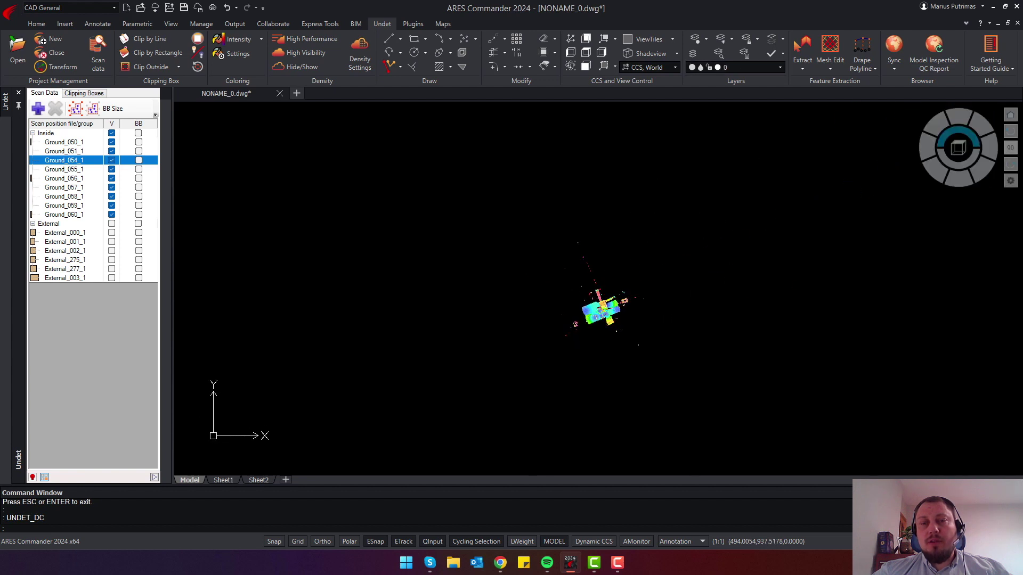
pyautogui.scroll(6, 632, 313)
pyautogui.click(63, 187)
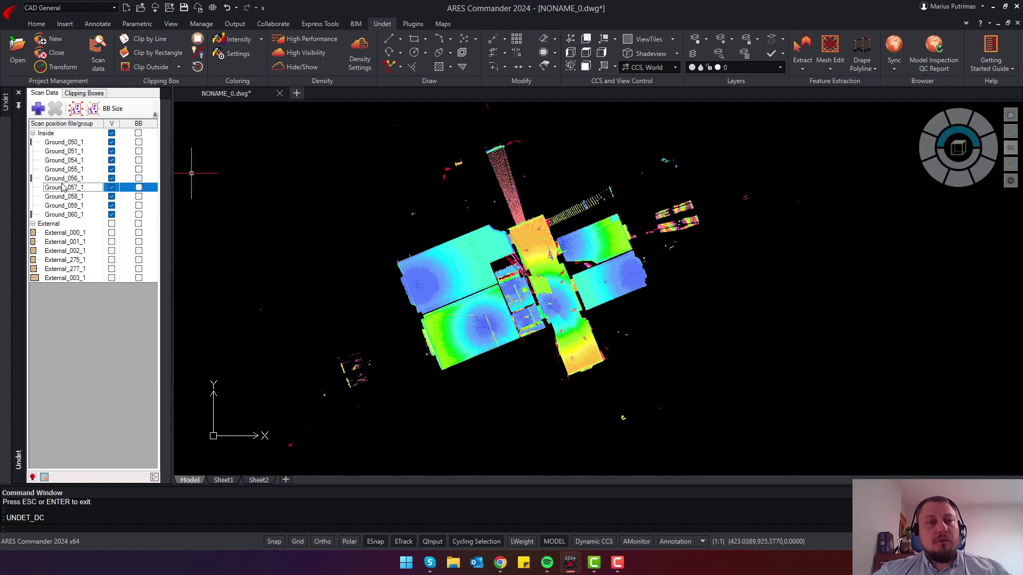
pyautogui.keyDown('shift'); pyautogui.click(67, 215); pyautogui.keyUp('shift')
pyautogui.click(111, 196)
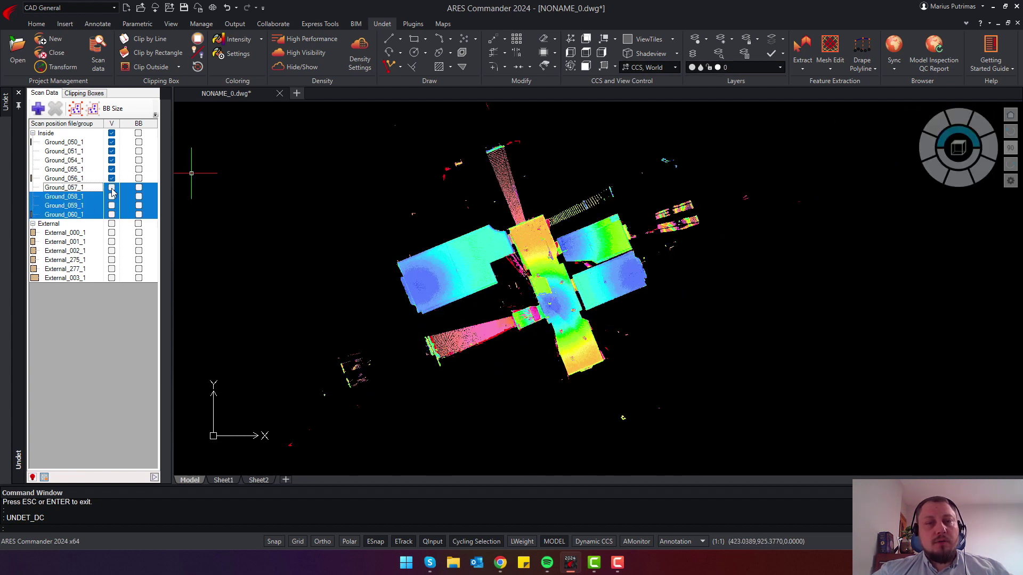
# - Hide scan Ground_056_1 and turn on the BB markers for scans Ground_056_1 through Ground_060_1
pyautogui.click(111, 179)
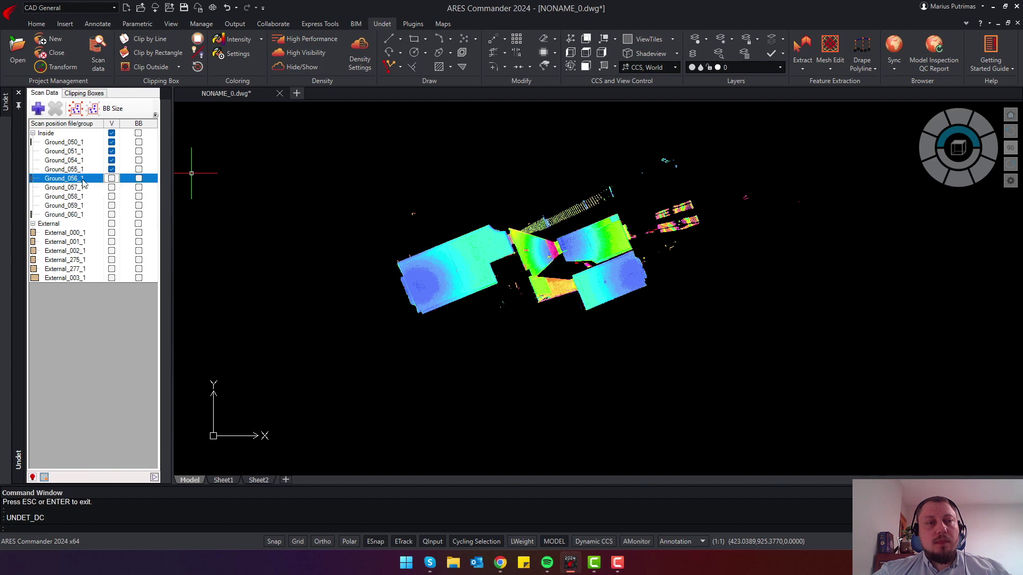
pyautogui.keyDown('shift'); pyautogui.click(76, 215); pyautogui.keyUp('shift')
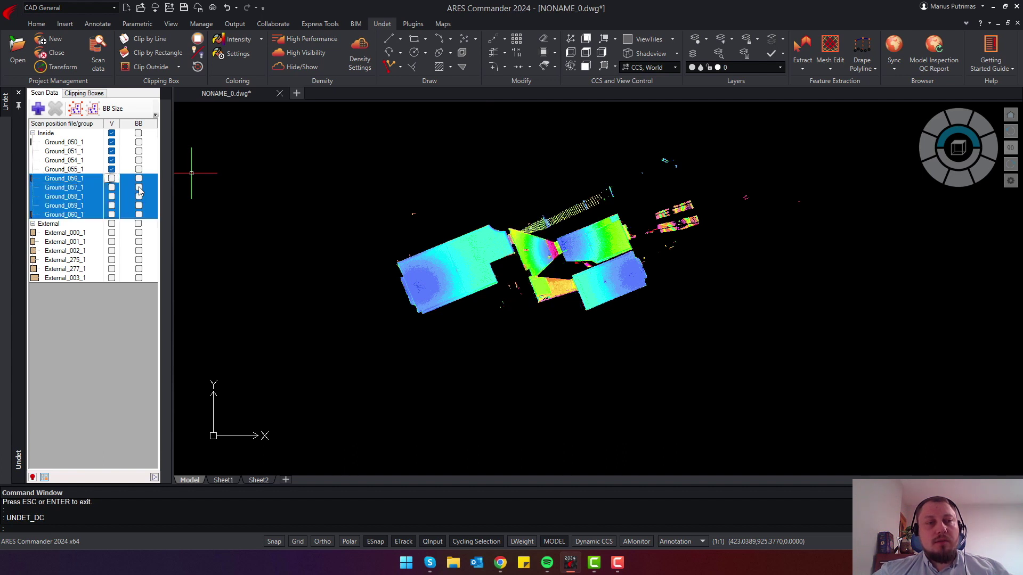
pyautogui.click(138, 187)
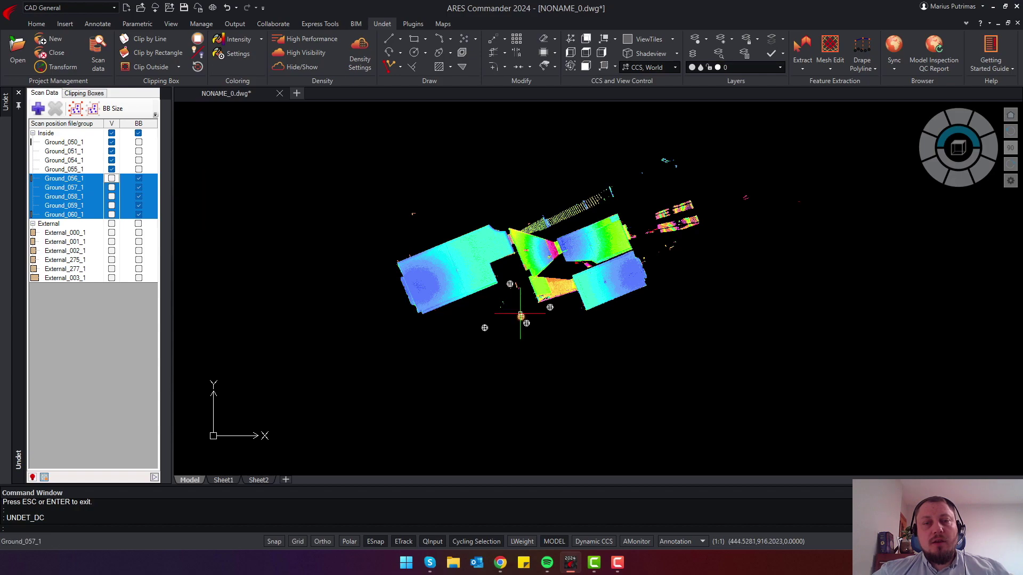
# - Turn visibility back on for scans Ground_056_1 through Ground_060_1 and for all scans in the External group
pyautogui.scroll(5, 521, 320)
pyautogui.click(111, 188)
pyautogui.scroll(5, 517, 383)
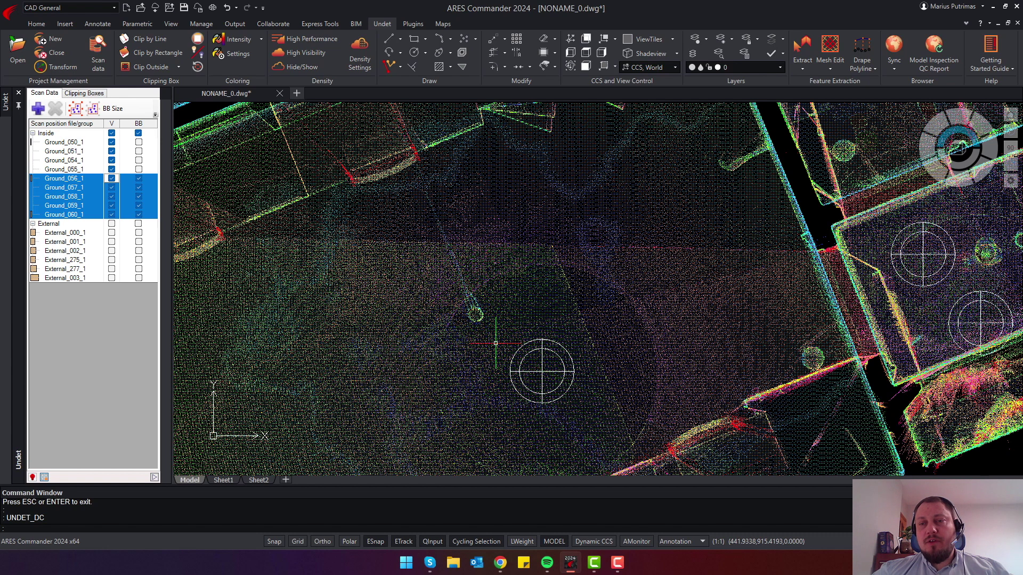
pyautogui.click(57, 224)
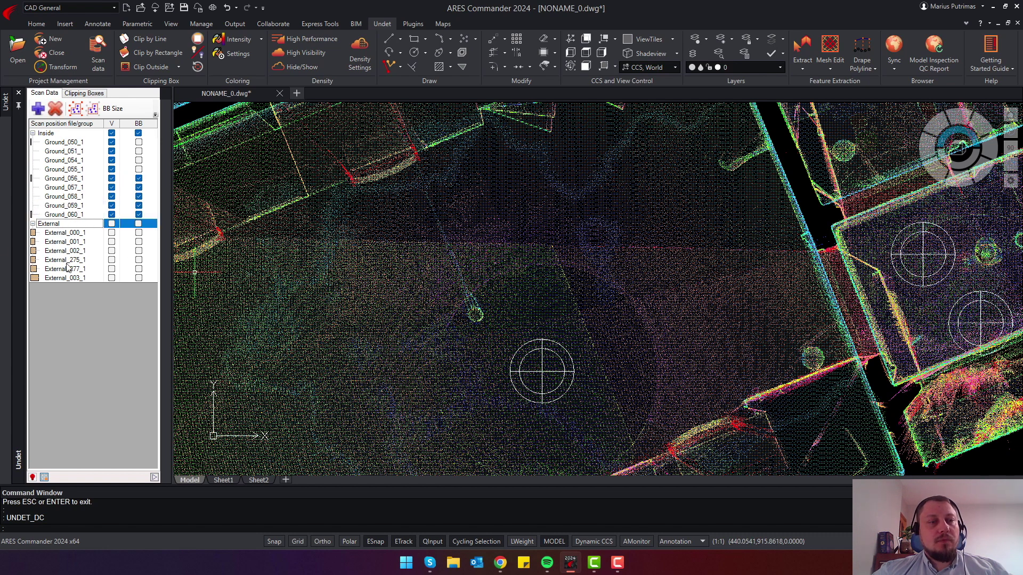
pyautogui.keyDown('shift'); pyautogui.click(71, 278); pyautogui.keyUp('shift')
pyautogui.click(111, 224)
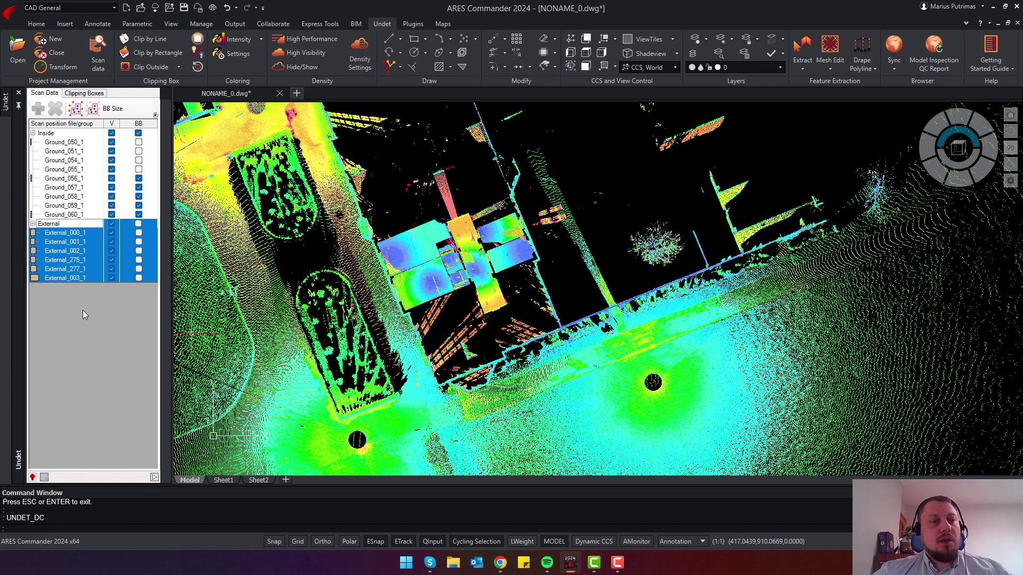
# - Select scans Ground_050_1 through Ground_060_1, and examine the options for the External group and scan Ground_054_1 without applying any
pyautogui.click(73, 215)
pyautogui.keyDown('shift'); pyautogui.click(59, 143); pyautogui.keyUp('shift')
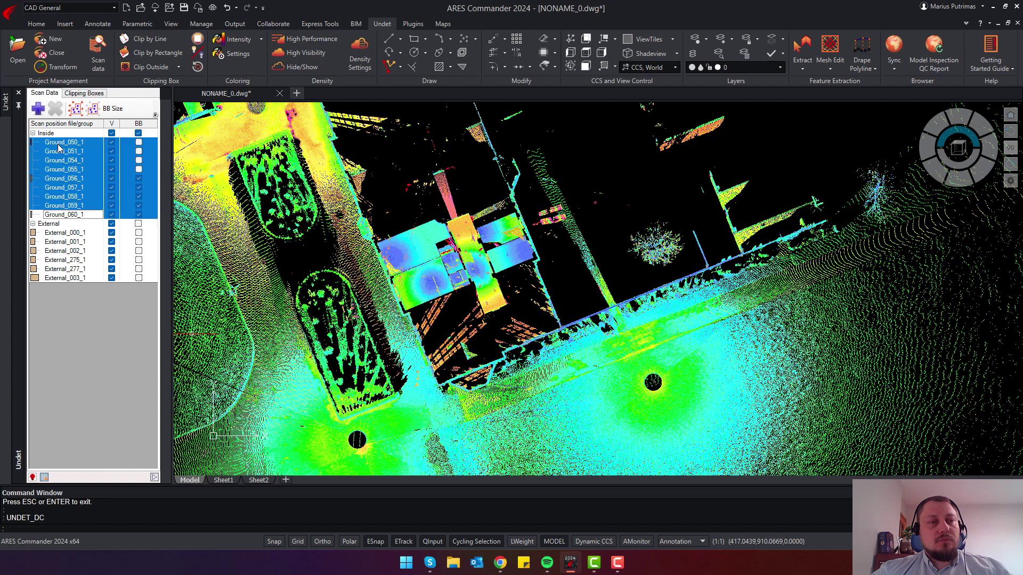
pyautogui.rightClick(59, 226)
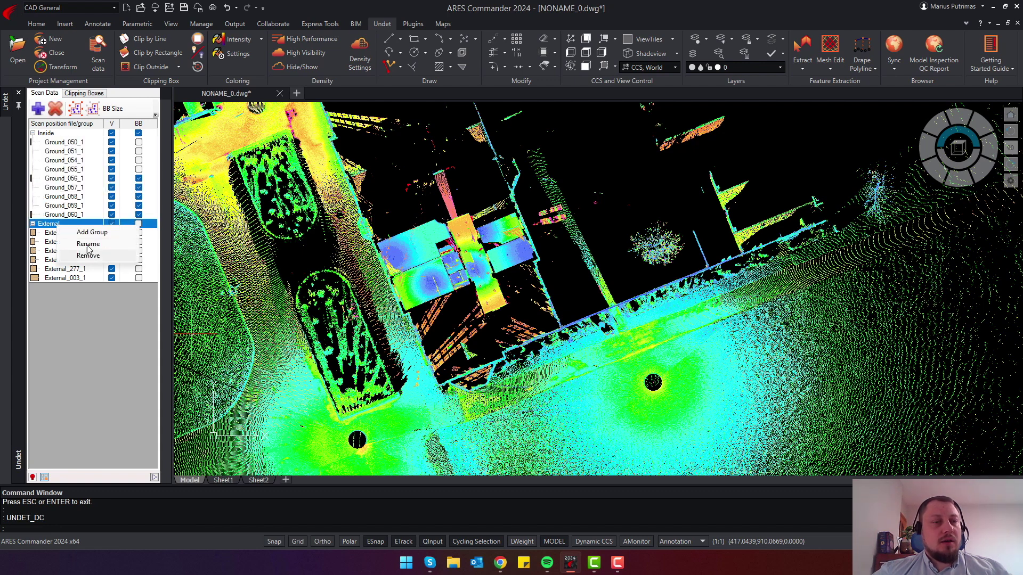
pyautogui.click(76, 328)
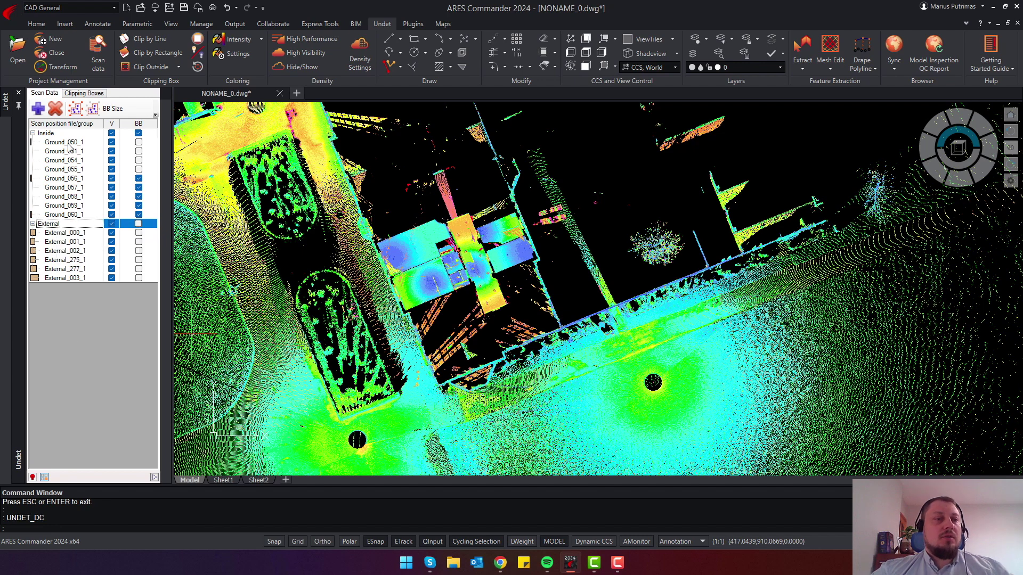
pyautogui.click(59, 160)
pyautogui.rightClick(60, 161)
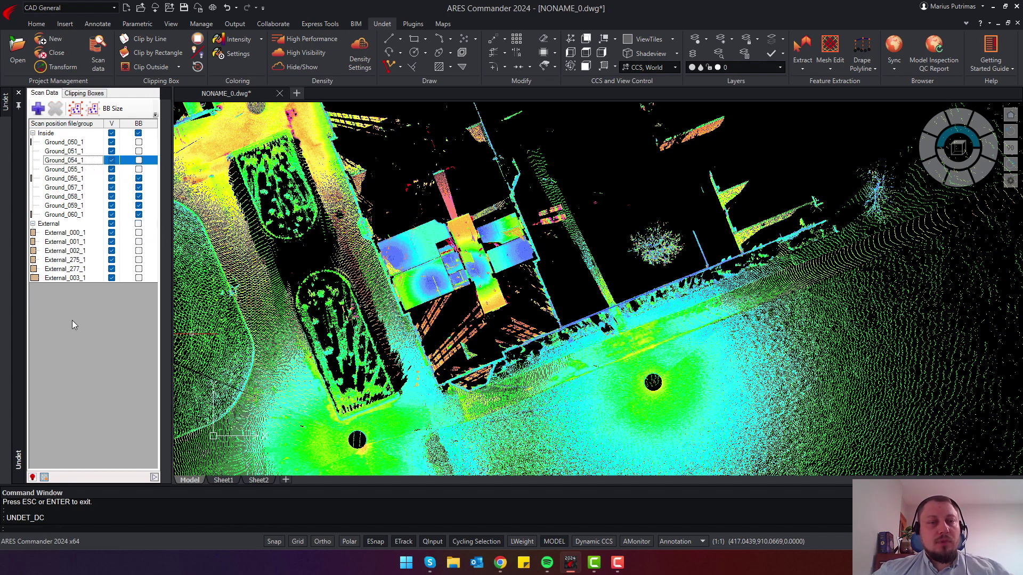
pyautogui.press('Escape')
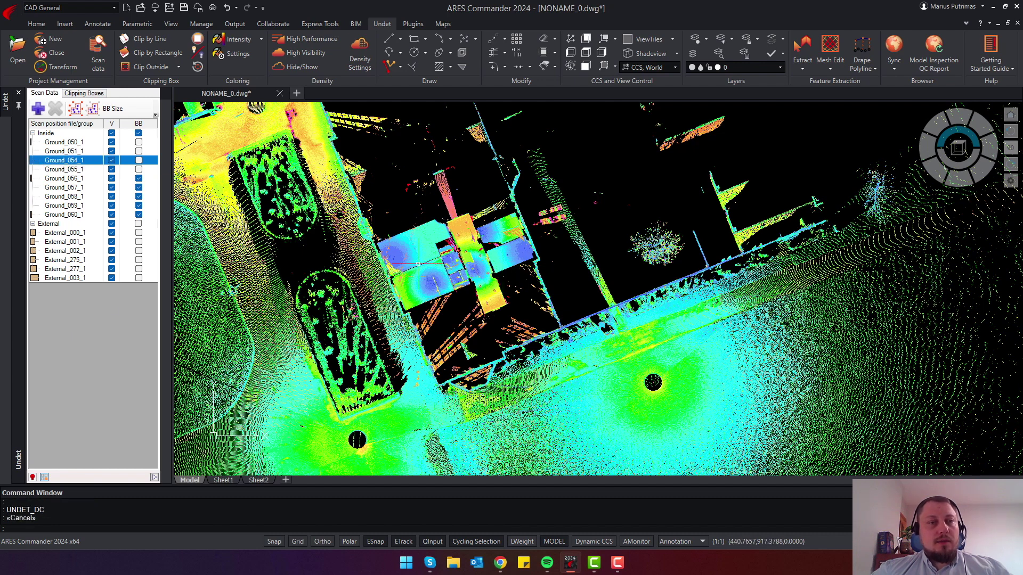
# - Hide the whole point cloud in a tilted 3D view and show it again
pyautogui.moveTo(417, 214); pyautogui.dragTo(439, 233, button='middle')
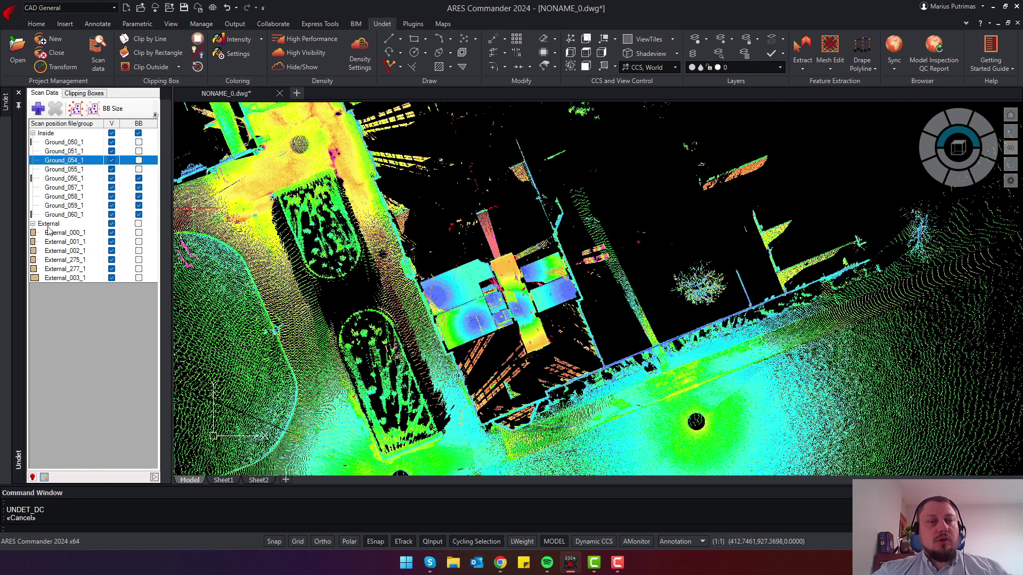
pyautogui.press('Escape')
pyautogui.scroll(-6, 498, 340)
pyautogui.keyDown('shift'); pyautogui.moveTo(498, 340); pyautogui.dragTo(497, 334, button='middle'); pyautogui.keyUp('shift')
pyautogui.scroll(4, 496, 337)
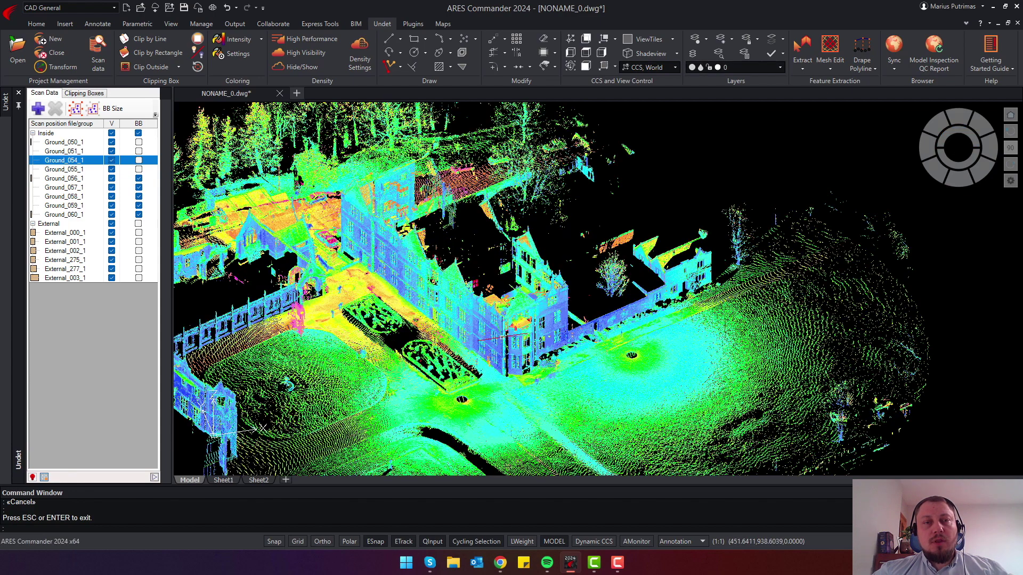
pyautogui.click(296, 68)
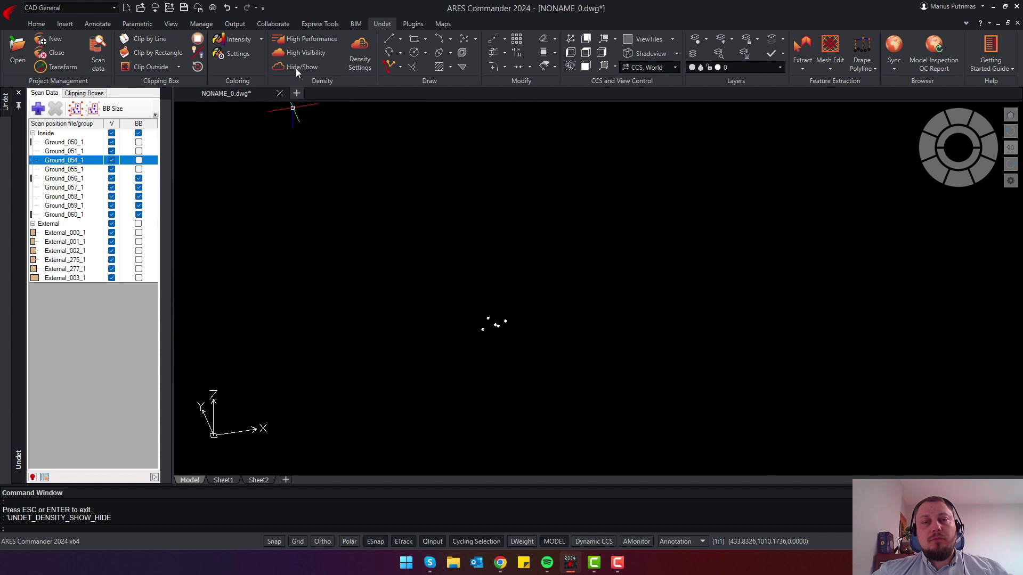
pyautogui.click(296, 68)
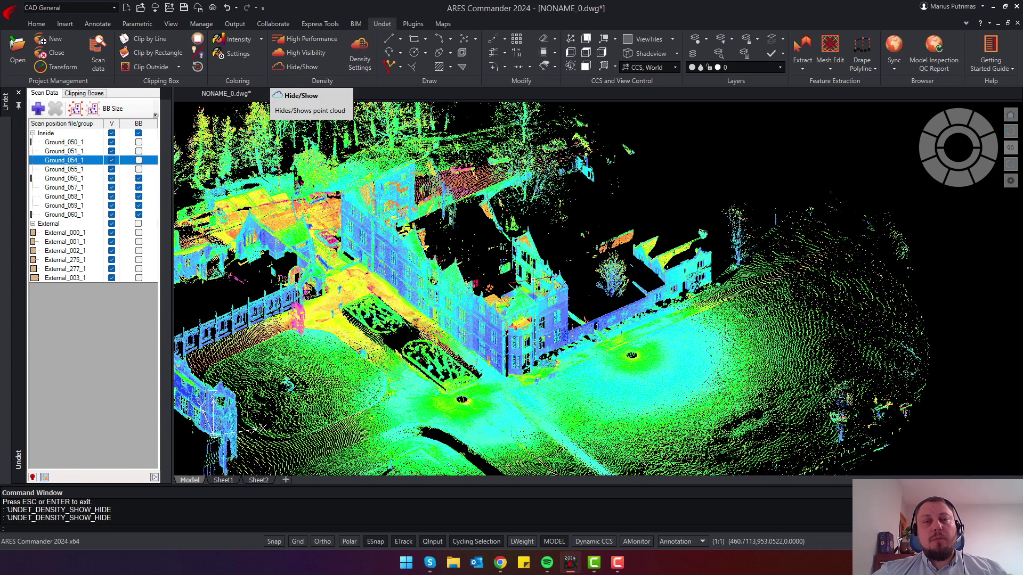
pyautogui.press('Escape')
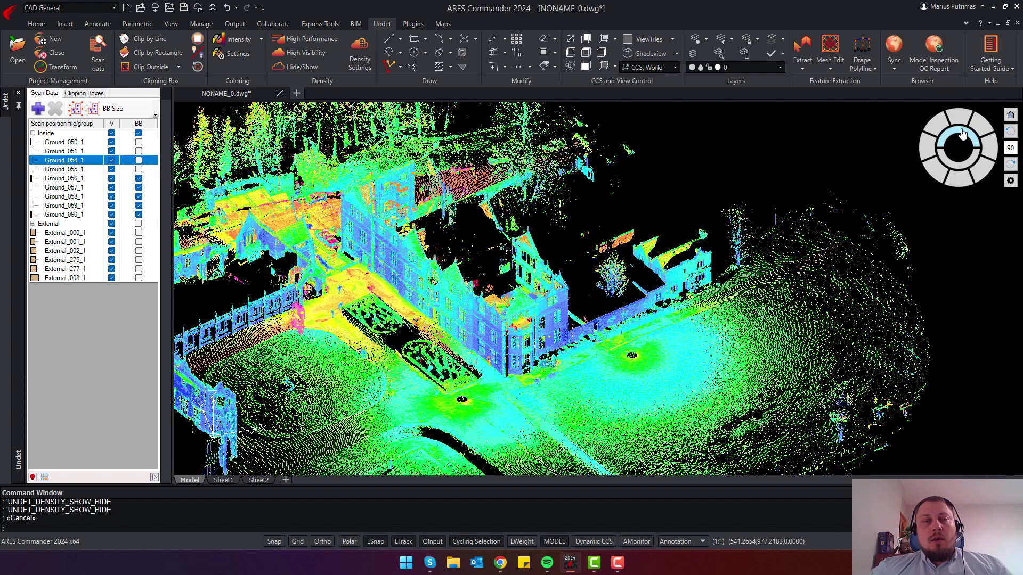
# - From the top view, clip the point cloud with a rectangle about 21.6 by 15.6 units around the building's corner and inspect it in 3D
pyautogui.click(963, 134)
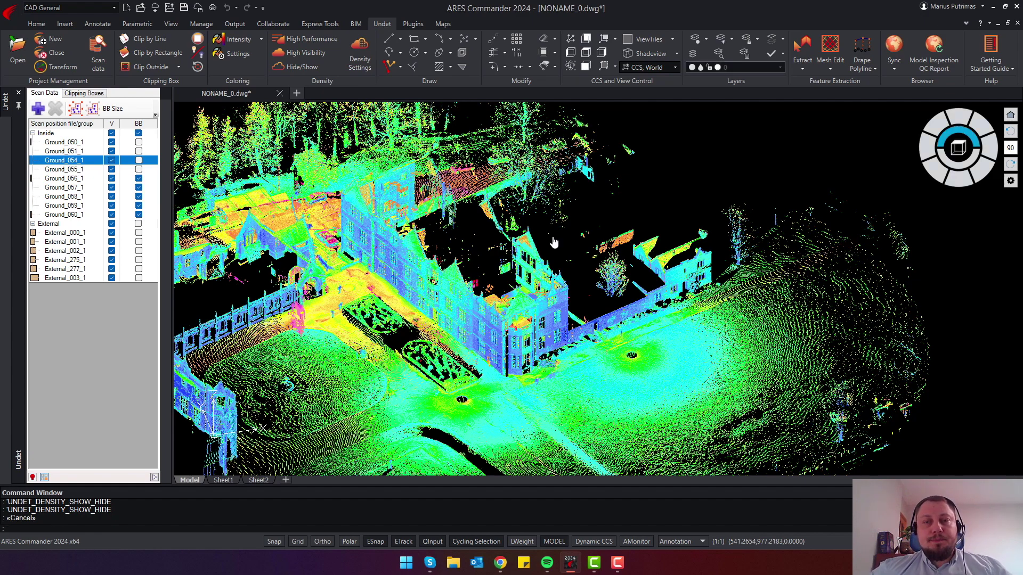
pyautogui.scroll(2, 657, 361)
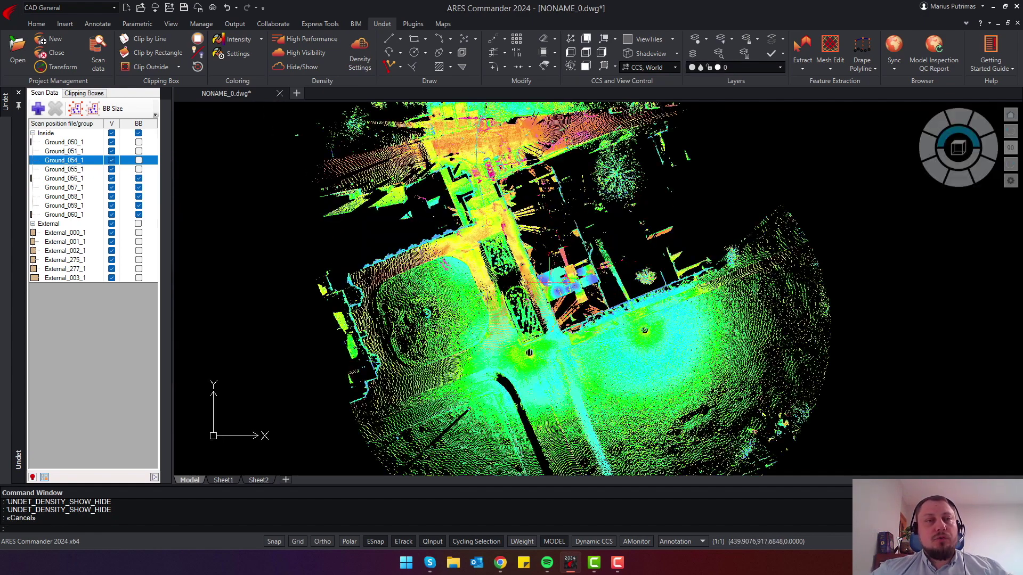
pyautogui.moveTo(556, 286); pyautogui.dragTo(515, 320, button='middle')
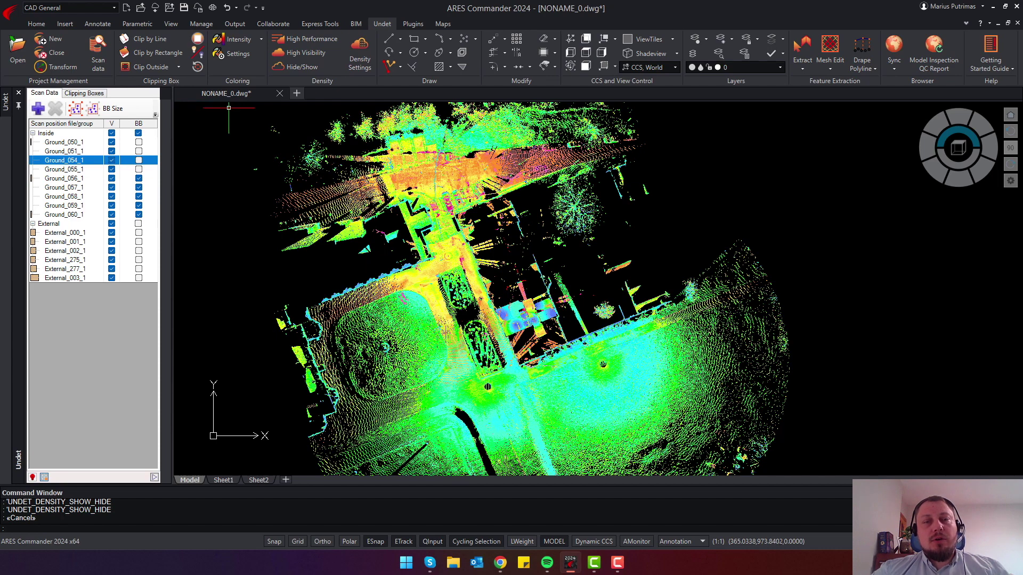
pyautogui.scroll(4, 538, 343)
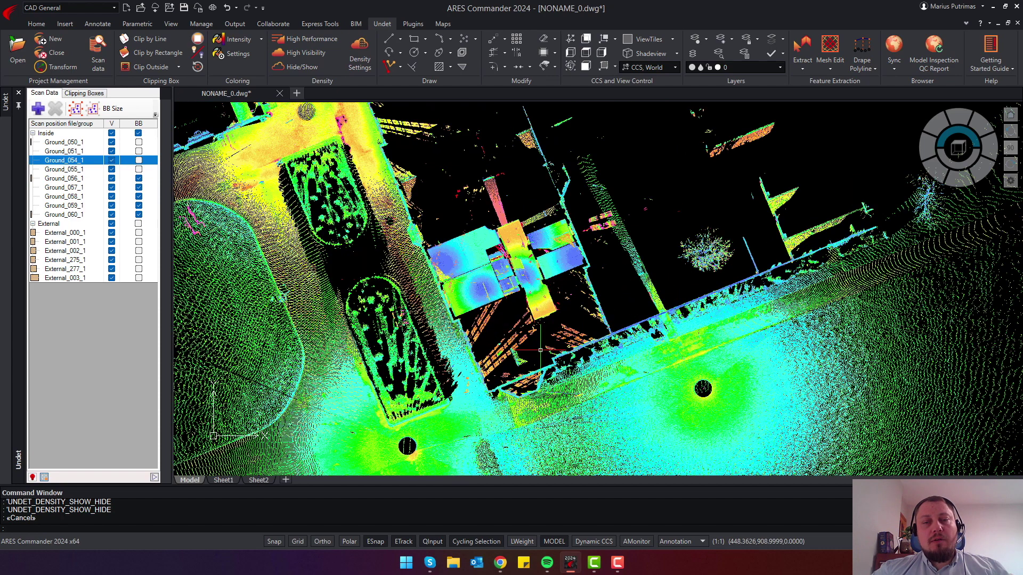
pyautogui.click(150, 53)
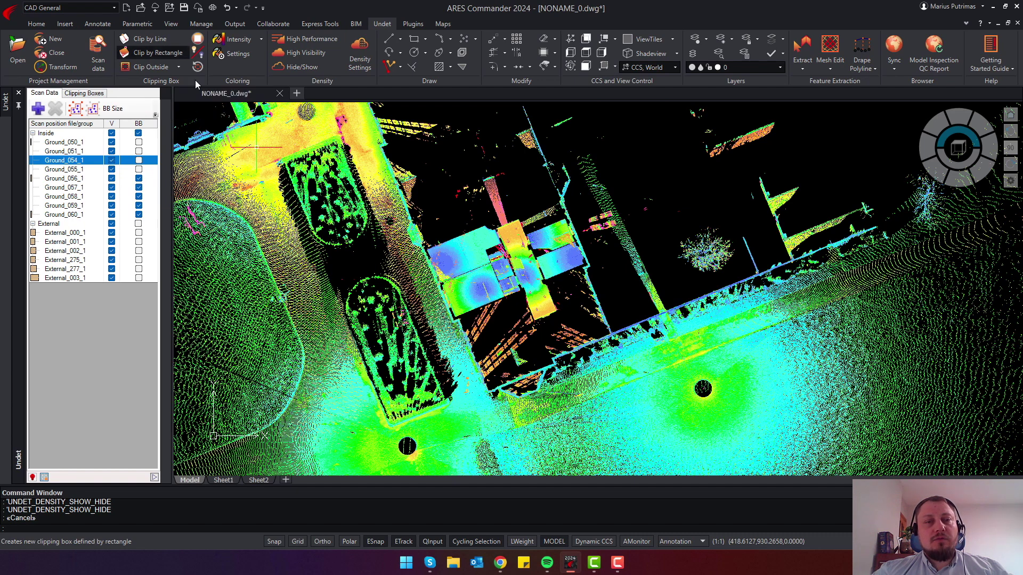
pyautogui.click(373, 262)
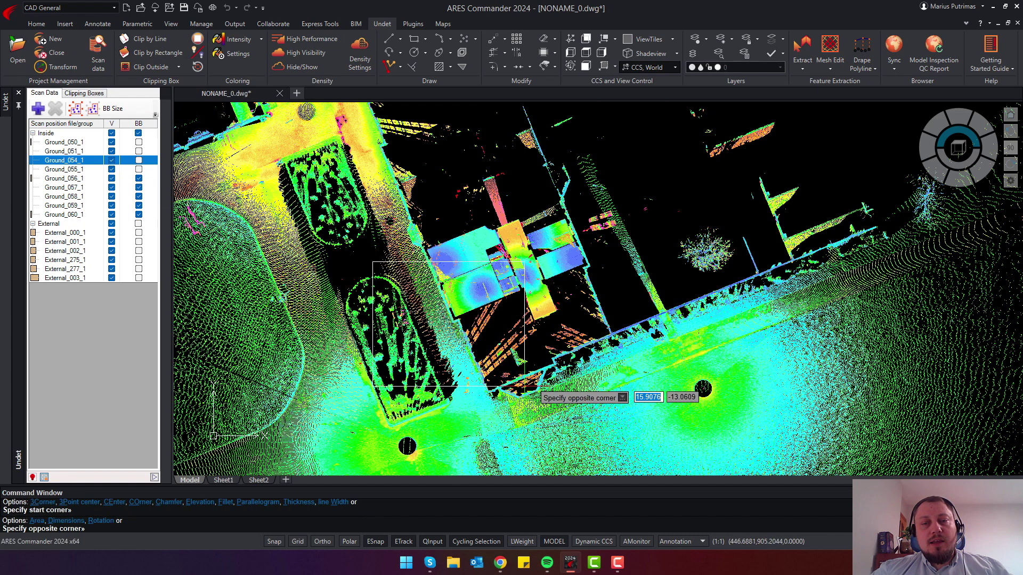
pyautogui.click(579, 410)
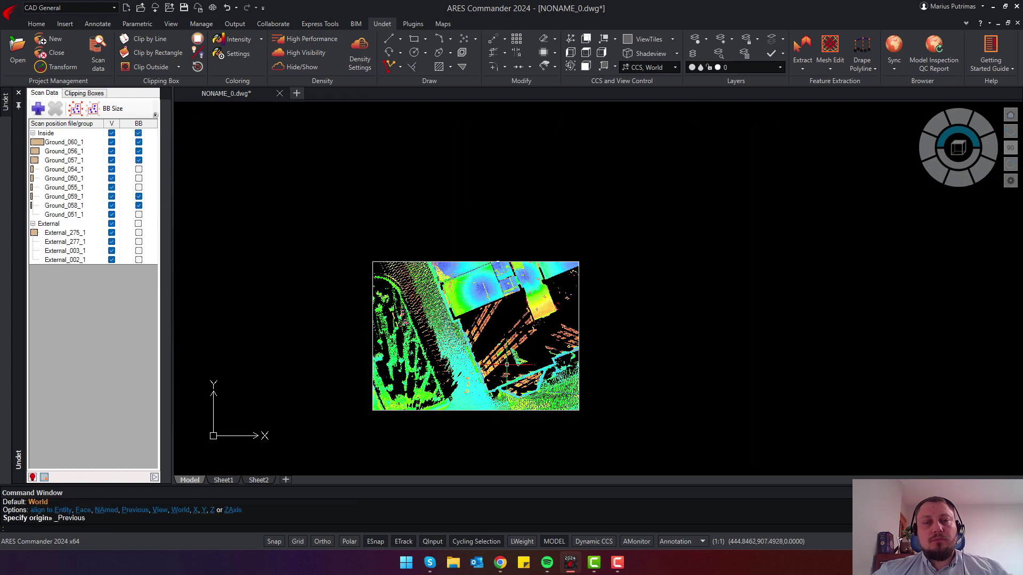
pyautogui.keyDown('shift'); pyautogui.moveTo(498, 370); pyautogui.dragTo(532, 259, button='middle'); pyautogui.keyUp('shift')
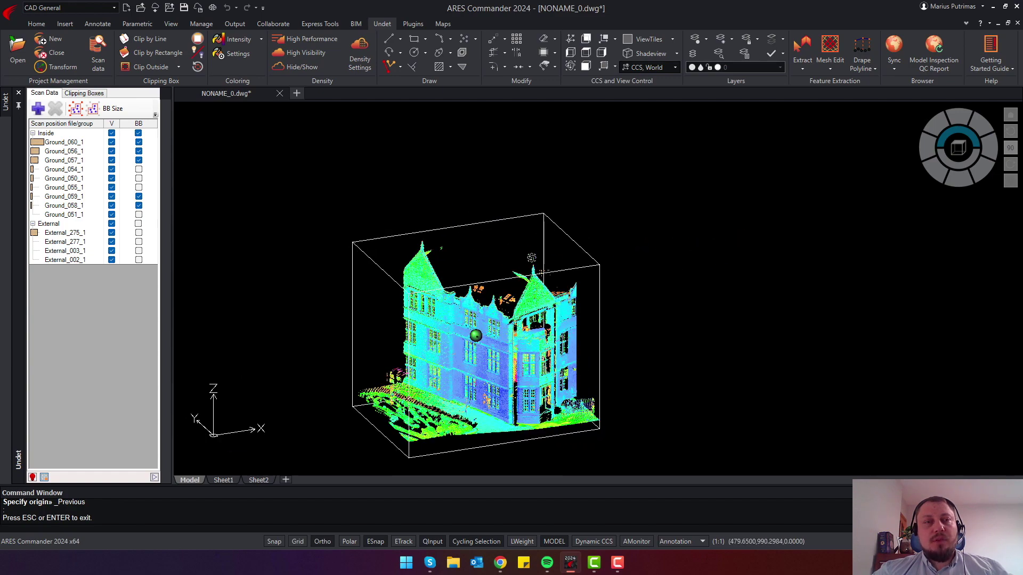
pyautogui.press('Escape')
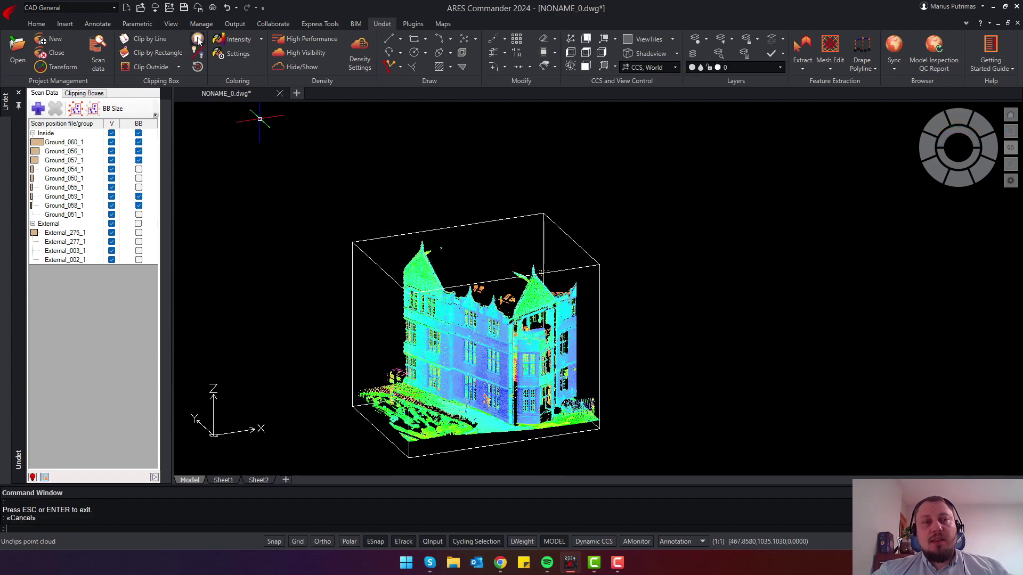
# - Deactivate the clipping, and clip a second rectangle about 18.7 by 7.7 units around the tower edge and garden wall from the top view
pyautogui.click(197, 40)
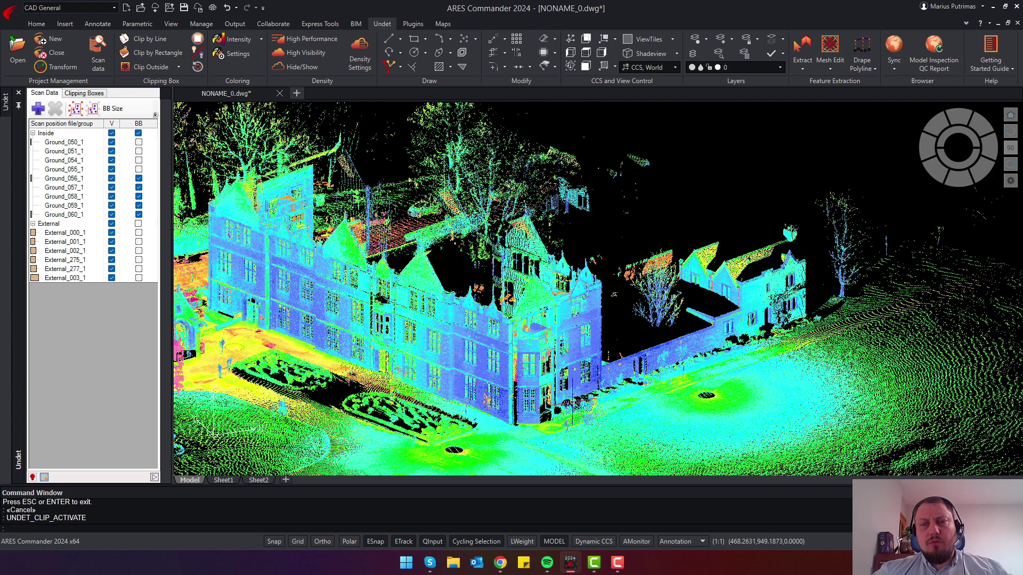
pyautogui.click(965, 135)
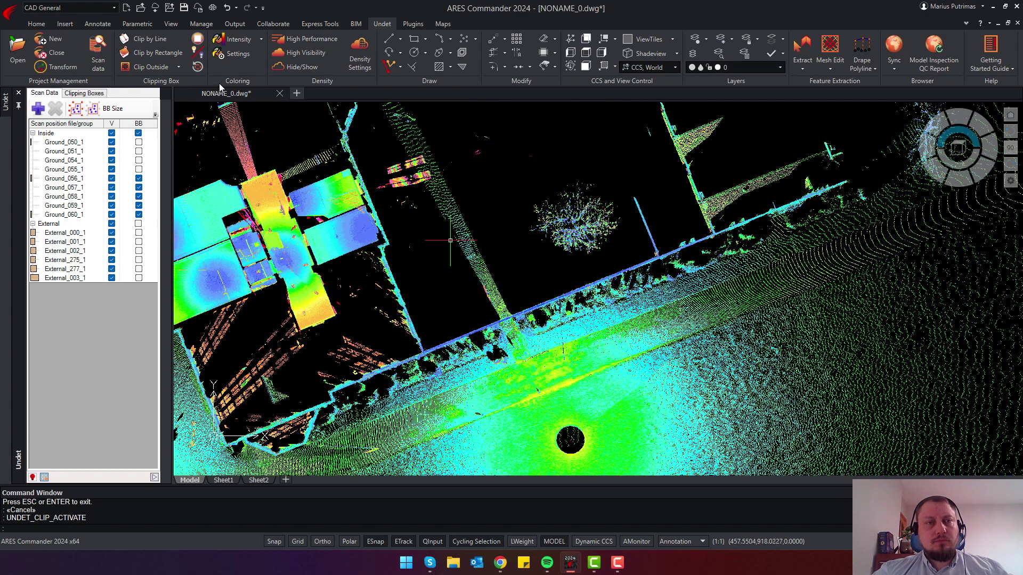
pyautogui.click(362, 261)
pyautogui.click(648, 378)
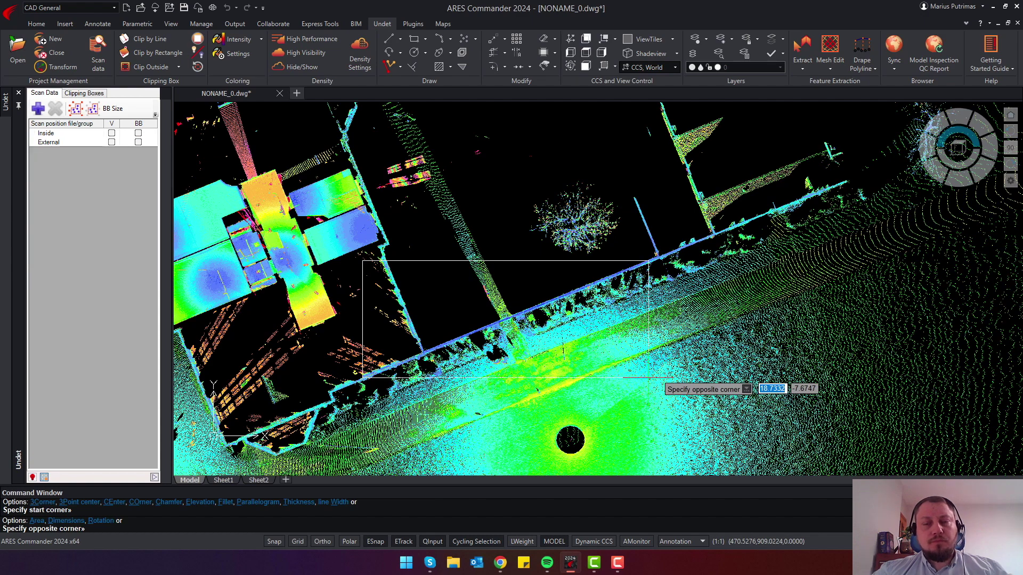
pyautogui.keyDown('shift'); pyautogui.moveTo(507, 302); pyautogui.dragTo(506, 219, button='middle'); pyautogui.keyUp('shift')
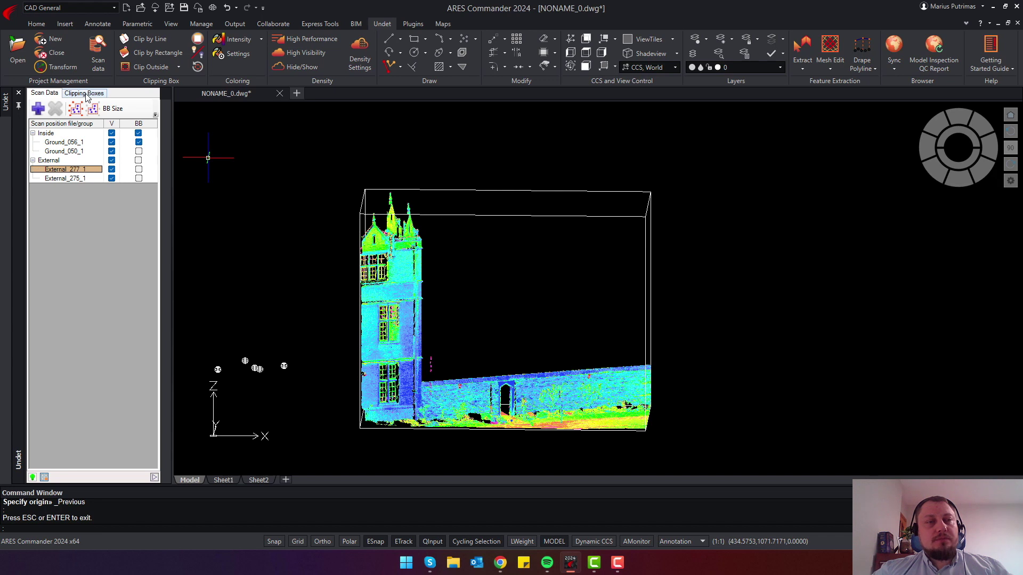
# - Open the list of clipping boxes and activate View Section 1, followed by View Section 2
pyautogui.click(84, 94)
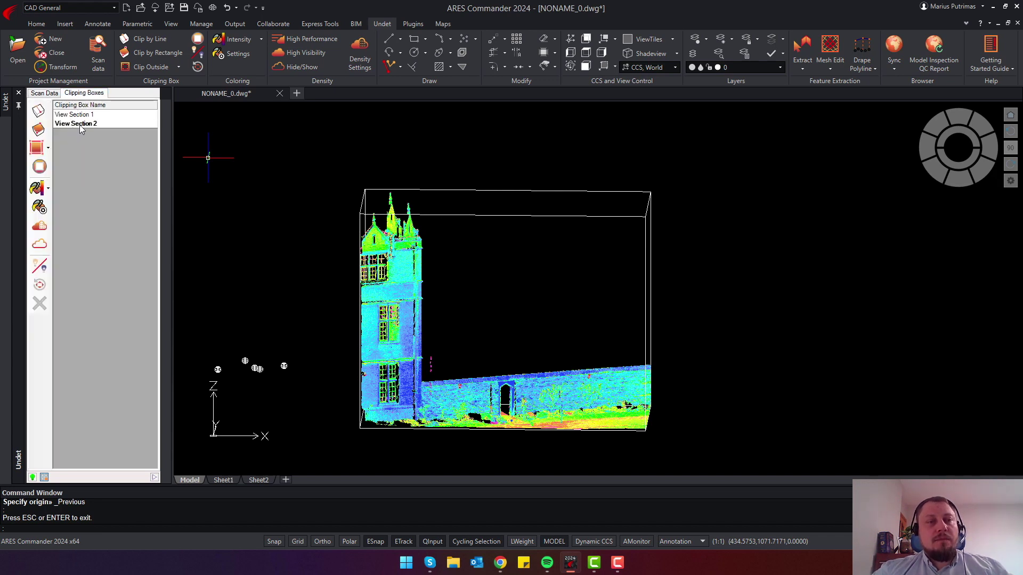
pyautogui.scroll(-4, 459, 284)
pyautogui.moveTo(462, 286); pyautogui.dragTo(518, 281, button='middle')
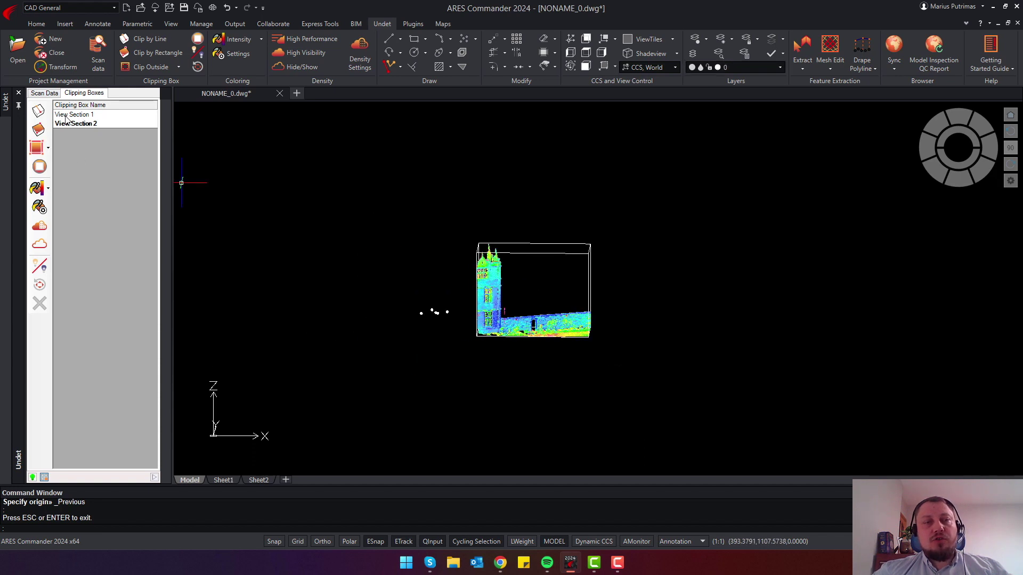
pyautogui.click(66, 116)
pyautogui.doubleClick(66, 116)
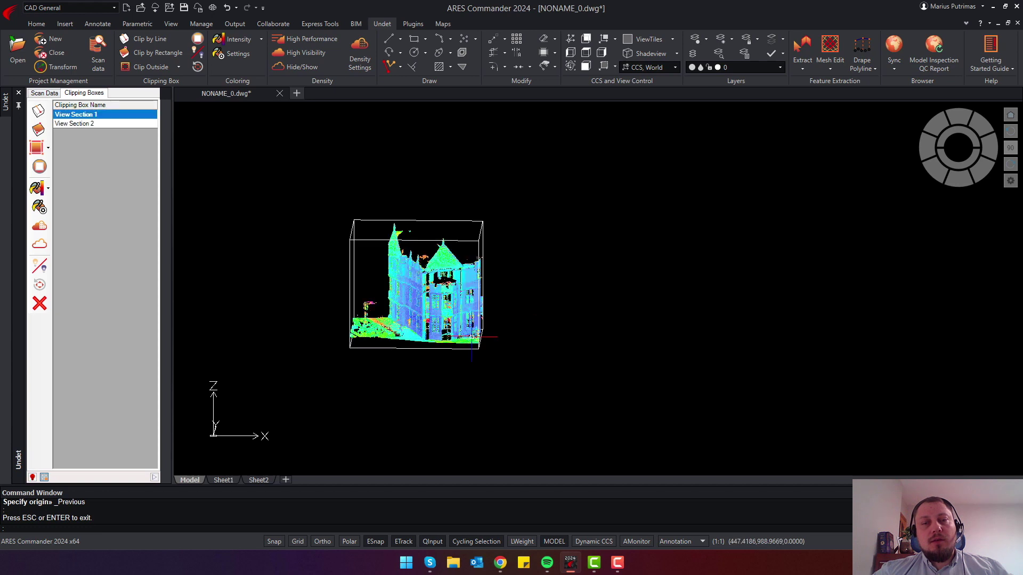
pyautogui.click(80, 124)
pyautogui.doubleClick(80, 124)
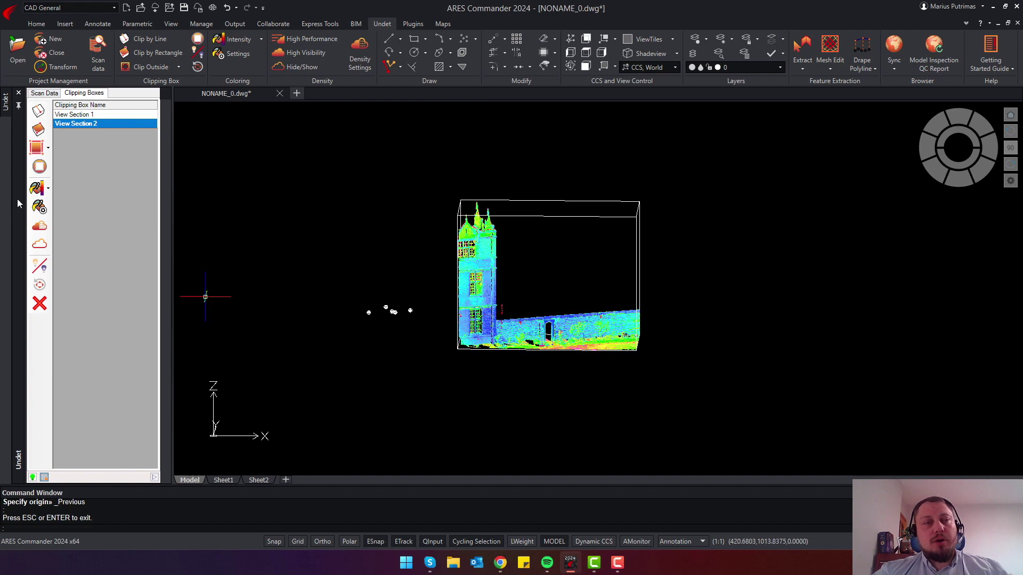
# - Deactivate the clipping to show the full point cloud, and reactivate View Section 2 to inspect it in 3D
pyautogui.click(41, 172)
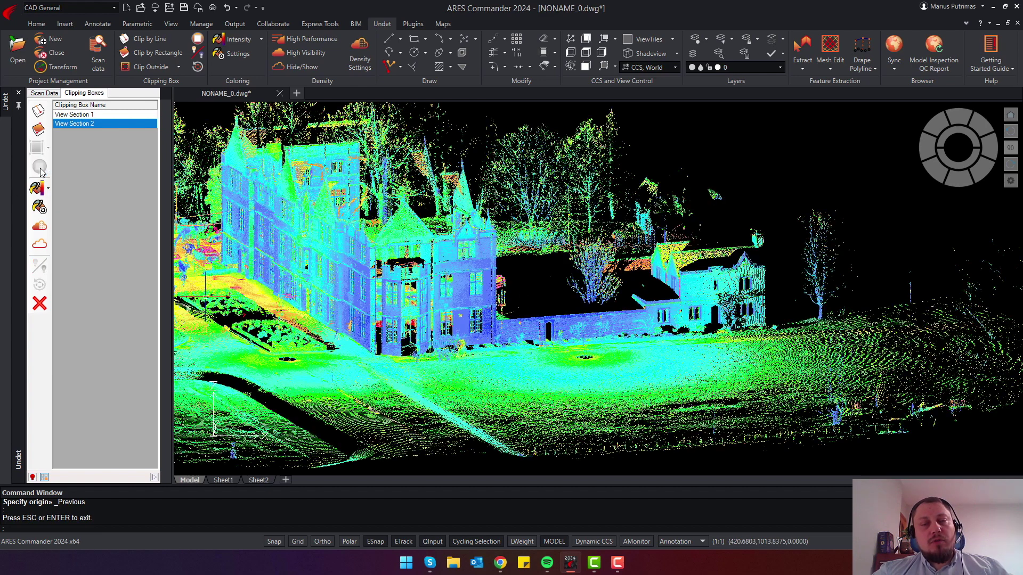
pyautogui.moveTo(412, 310); pyautogui.dragTo(477, 313, button='middle')
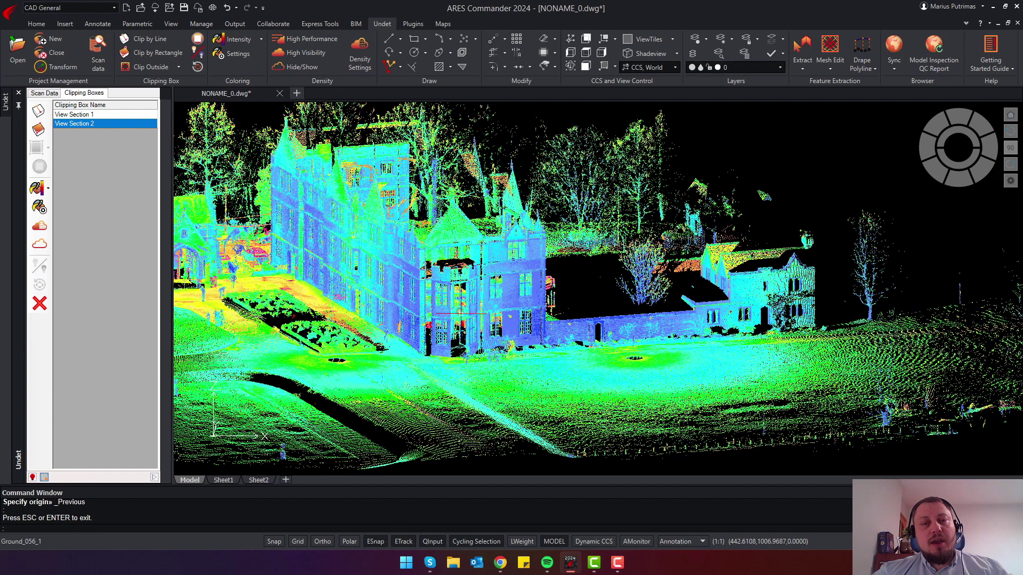
pyautogui.doubleClick(71, 125)
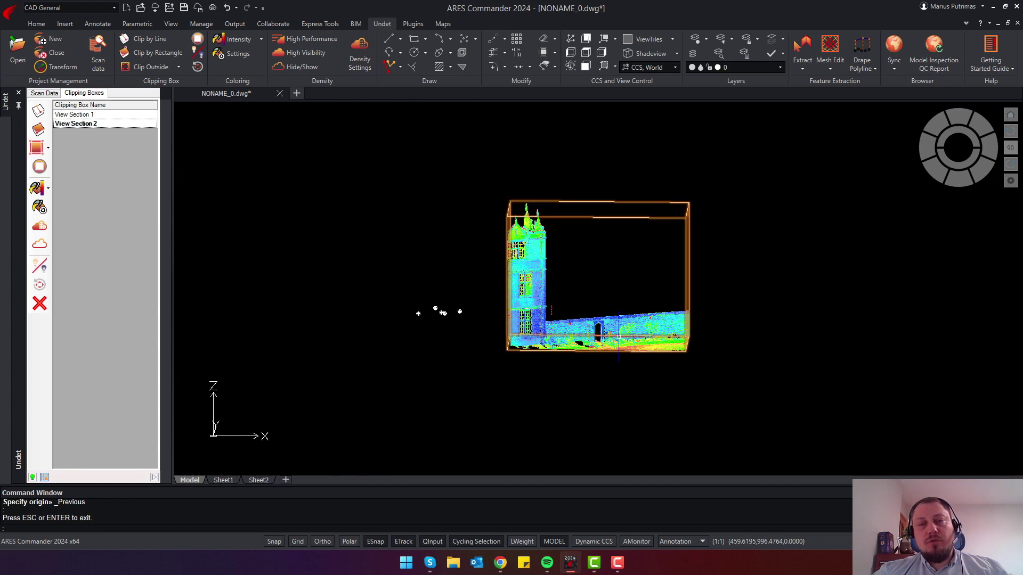
pyautogui.scroll(4, 618, 337)
pyautogui.scroll(-2, 462, 300)
pyautogui.moveTo(427, 268); pyautogui.dragTo(469, 318, button='middle')
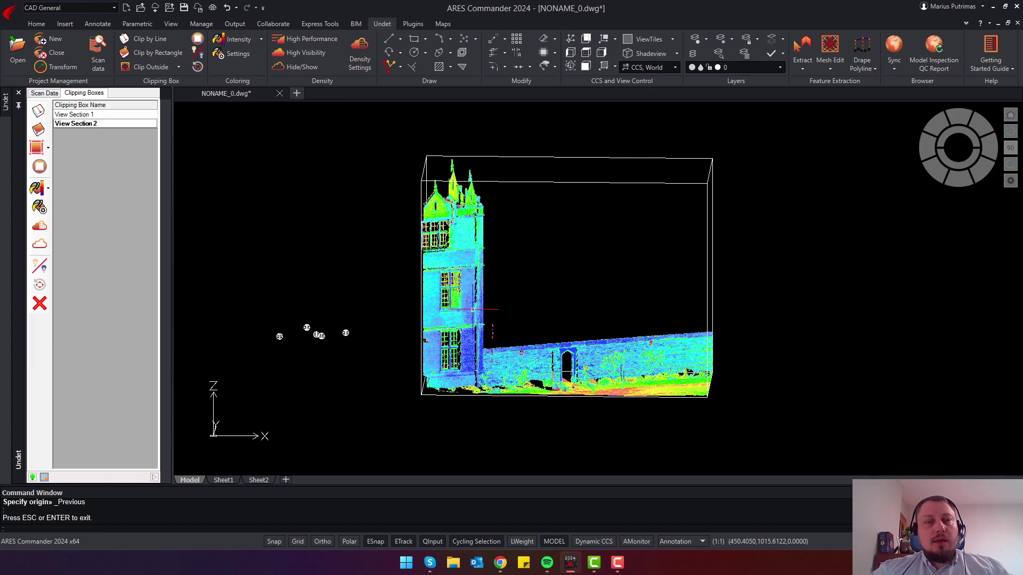
pyautogui.keyDown('shift'); pyautogui.moveTo(474, 298); pyautogui.dragTo(405, 280, button='middle'); pyautogui.keyUp('shift')
pyautogui.moveTo(358, 316)
pyautogui.keyDown('shift'); pyautogui.mouseDown(button='middle')
pyautogui.moveTo(375, 317)
pyautogui.moveTo(326, 325)
pyautogui.moveTo(352, 334)
pyautogui.mouseUp(button='middle'); pyautogui.keyUp('shift')
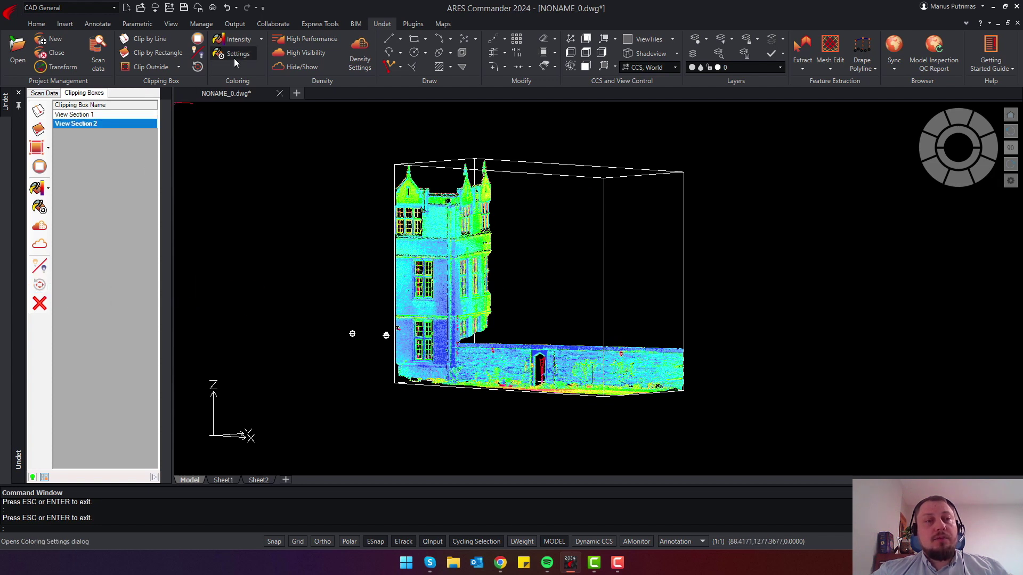
# - Switch the grips of View Section 2, lower the box's upper face to the garden wall's height, and raise its lower face
pyautogui.click(197, 68)
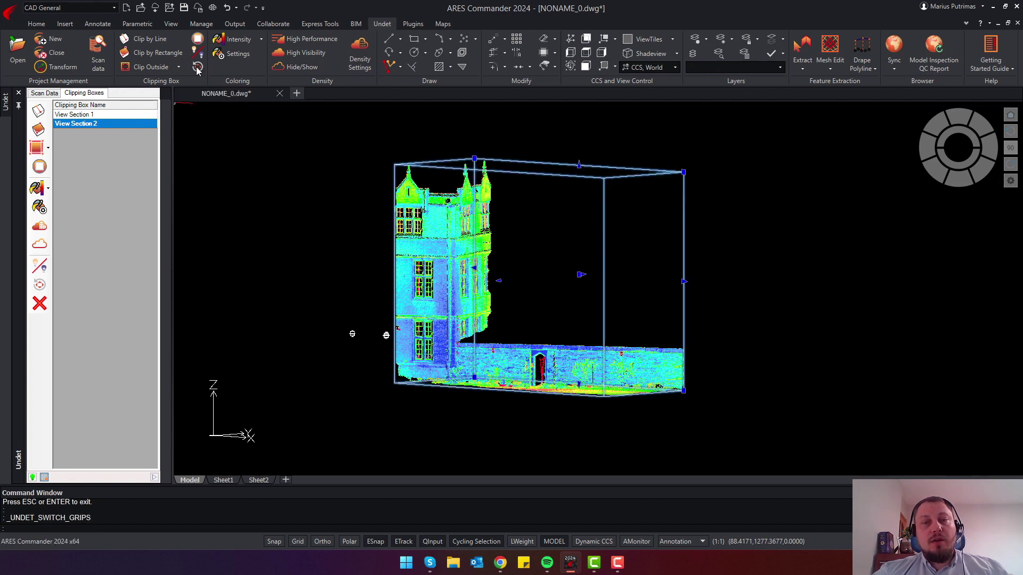
pyautogui.click(578, 166)
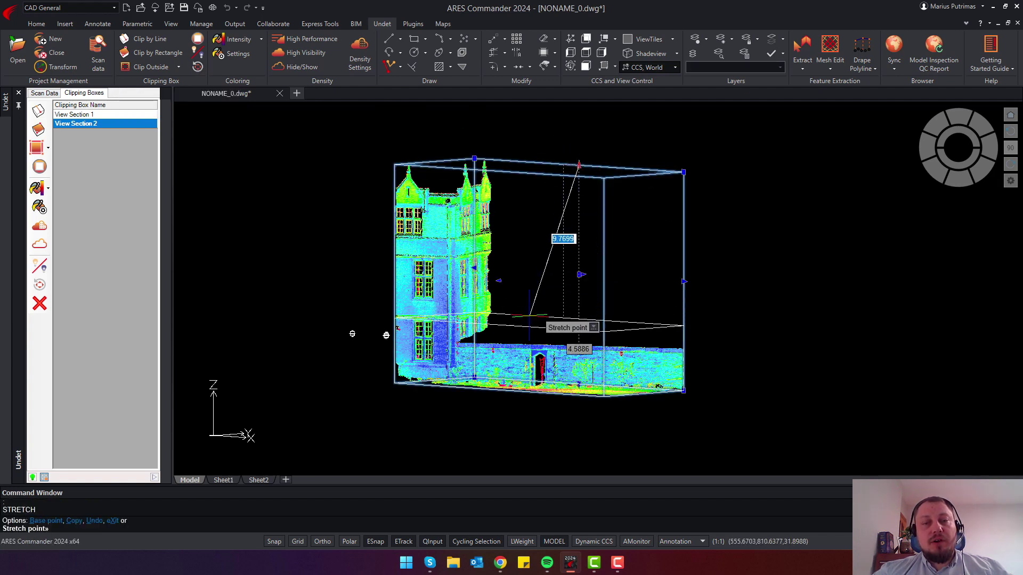
pyautogui.click(529, 349)
pyautogui.scroll(4, 549, 385)
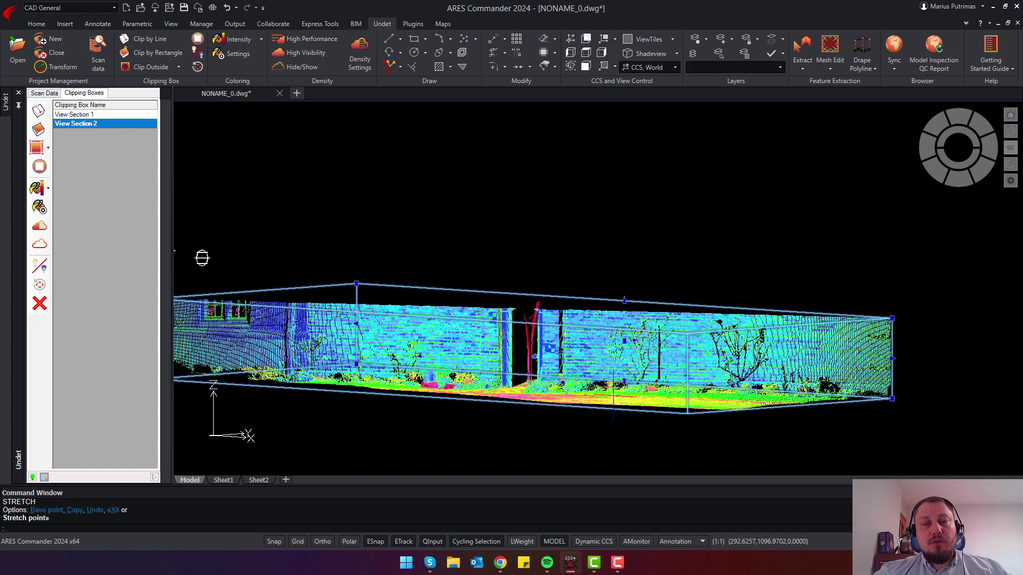
pyautogui.click(625, 381)
pyautogui.scroll(5, 600, 344)
pyautogui.click(590, 333)
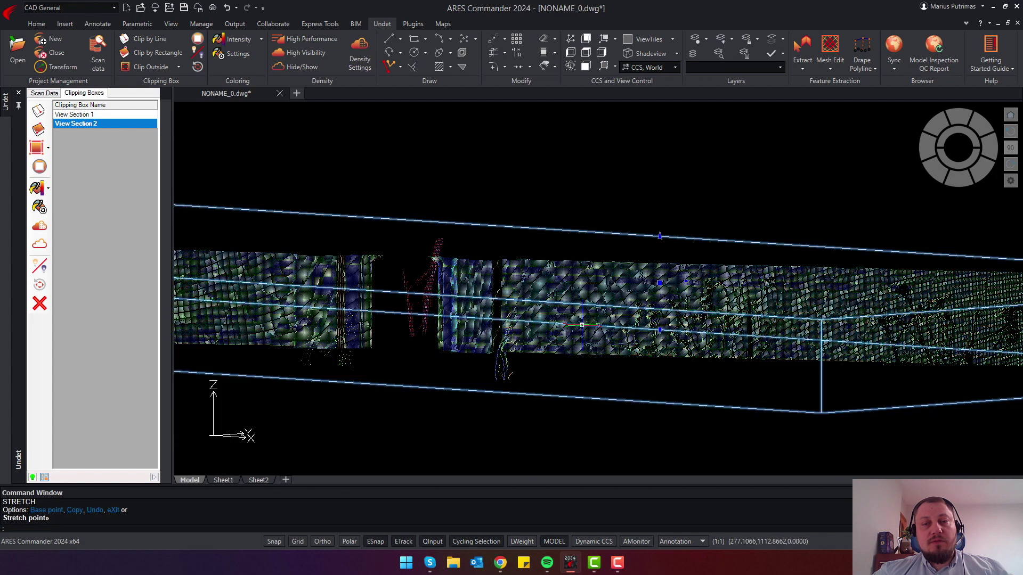
pyautogui.scroll(-8, 749, 253)
# - From the top view, switch the grips and stretch the box's side facing the scan positions about 20.6 units across the building
pyautogui.click(955, 135)
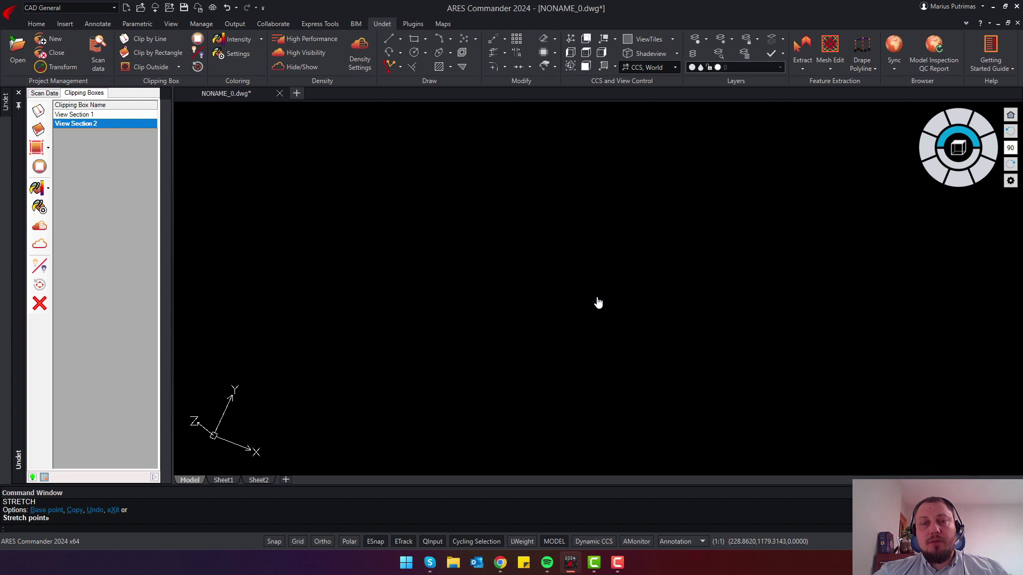
pyautogui.scroll(2, 326, 178)
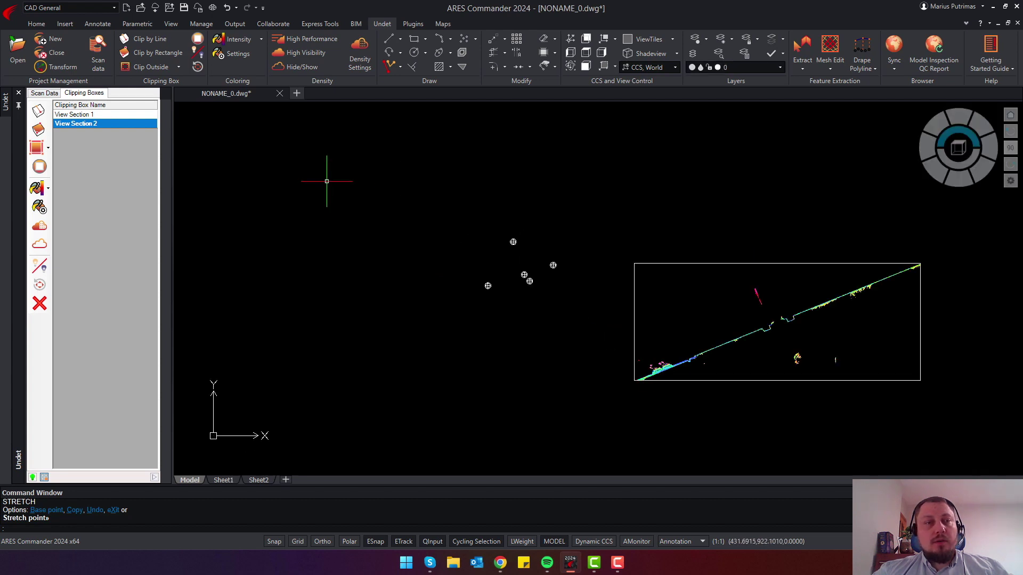
pyautogui.click(197, 66)
pyautogui.click(633, 322)
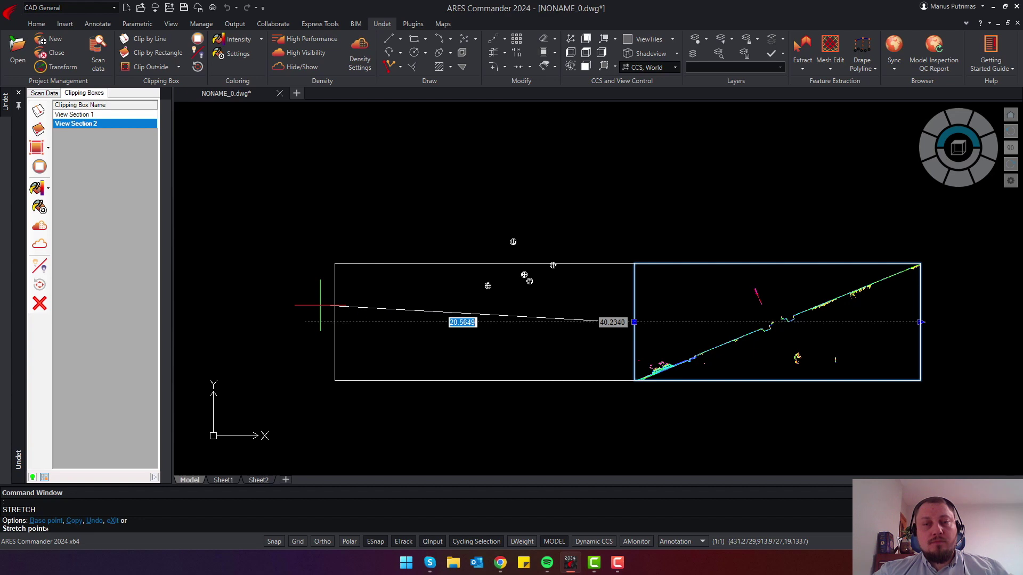
pyautogui.click(321, 306)
pyautogui.press('Escape')
pyautogui.keyDown('shift'); pyautogui.moveTo(568, 354); pyautogui.dragTo(558, 218, button='middle'); pyautogui.keyUp('shift')
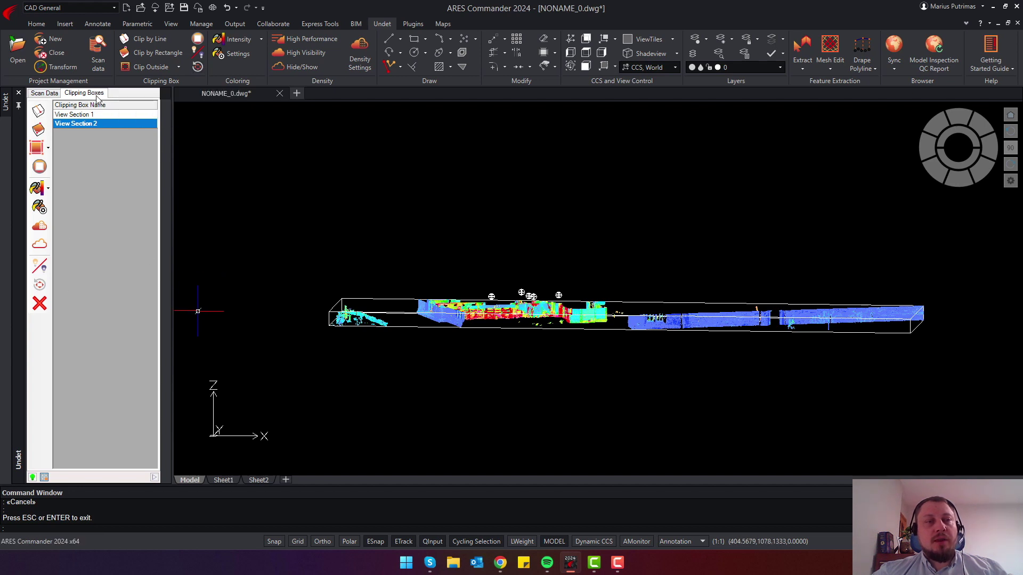
# - Switch the grips to the vertical direction and, from the front view, raise the box's lower face to leave a thin horizontal slice
pyautogui.click(41, 290)
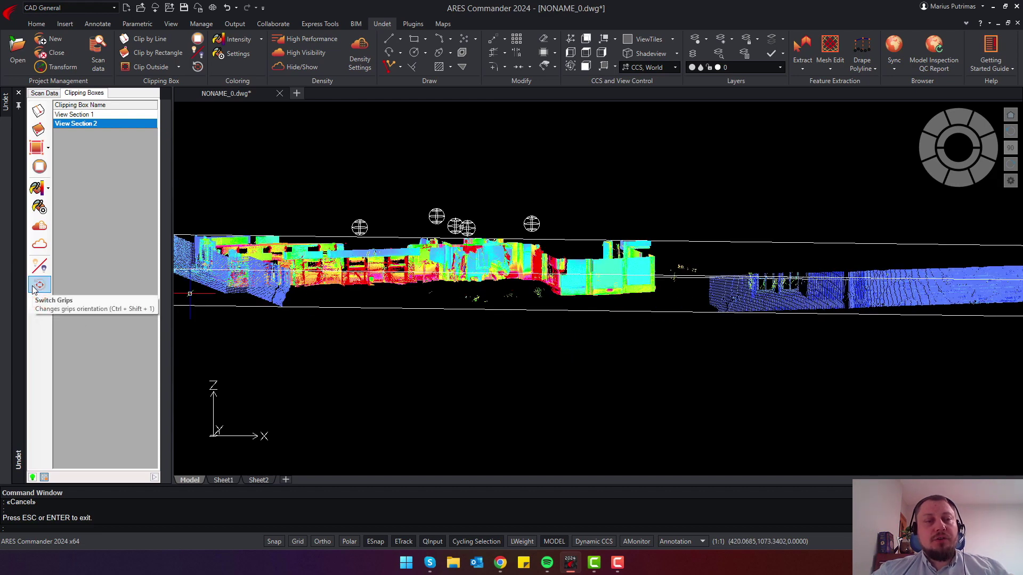
pyautogui.click(38, 286)
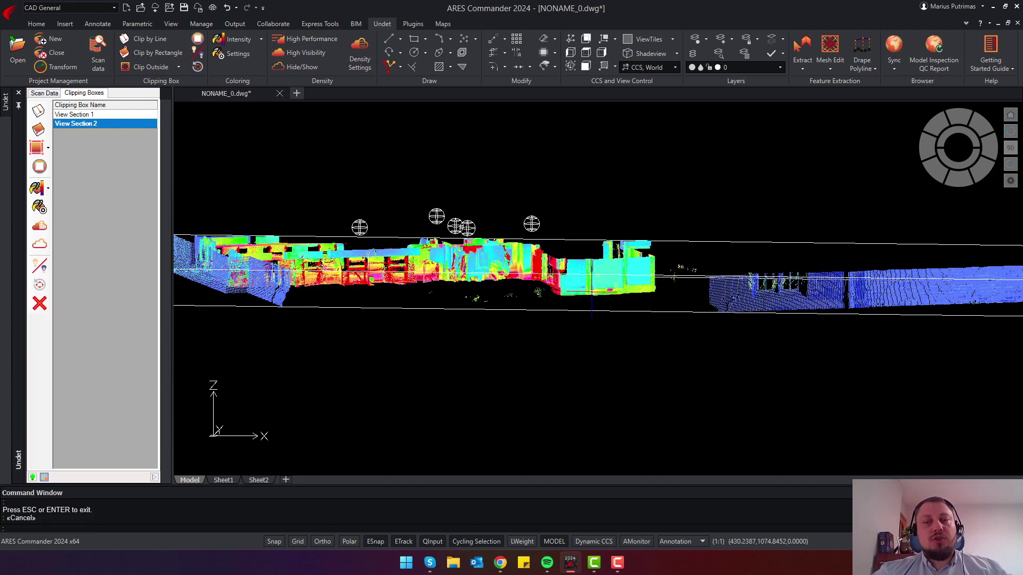
pyautogui.keyDown('shift'); pyautogui.moveTo(601, 312); pyautogui.dragTo(579, 279, button='middle'); pyautogui.keyUp('shift')
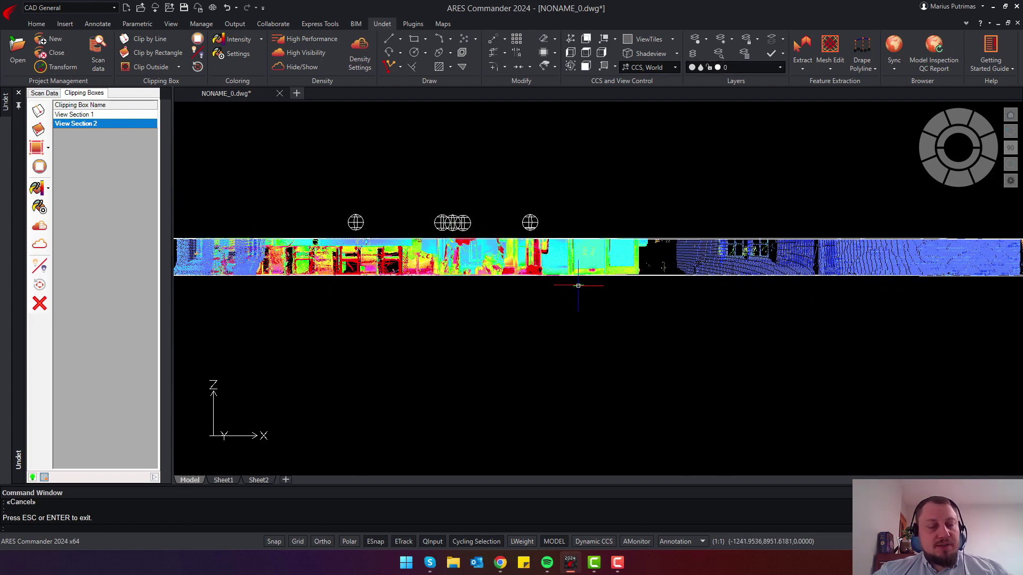
pyautogui.scroll(-2, 501, 330)
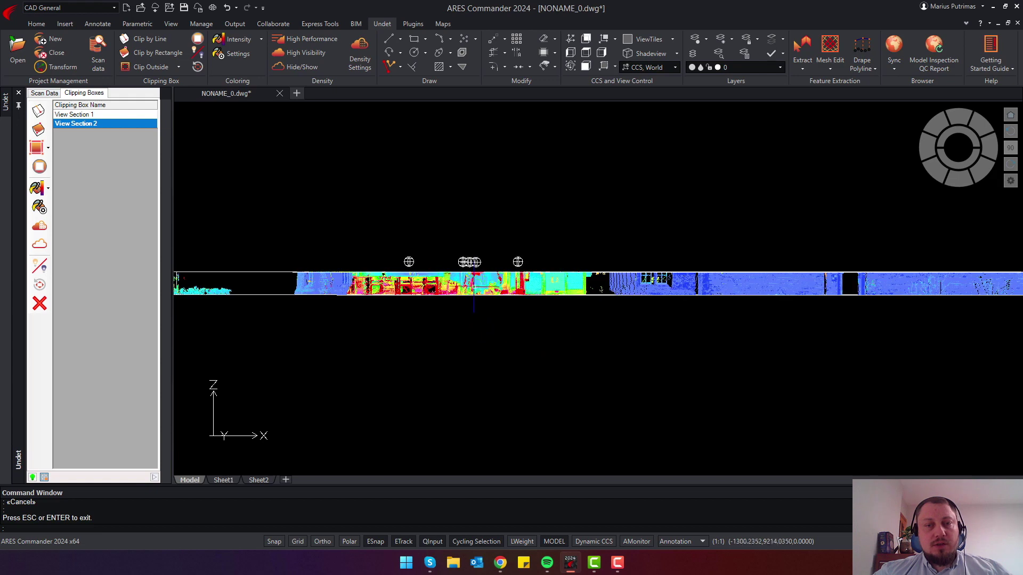
pyautogui.scroll(2, 477, 290)
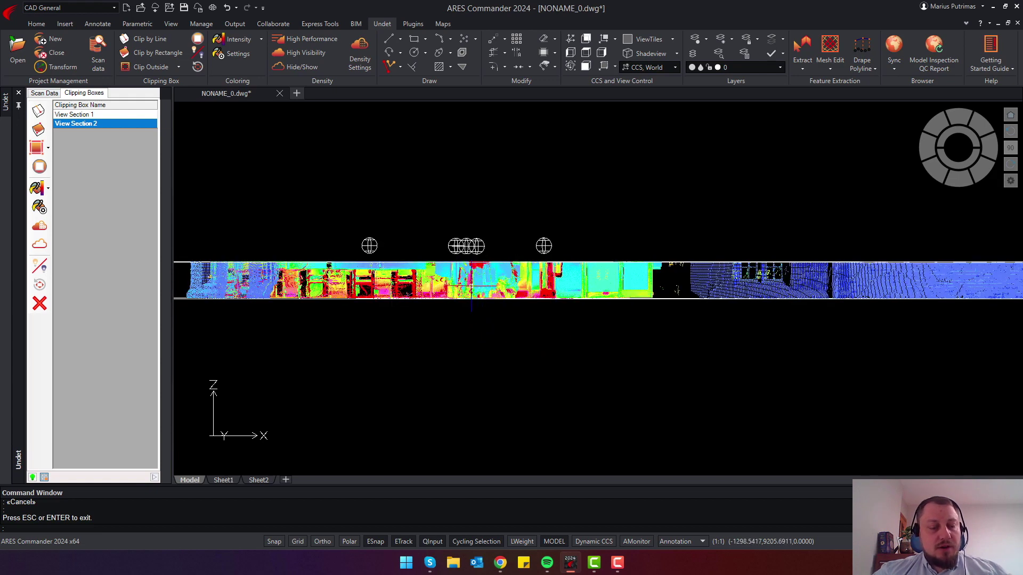
pyautogui.click(474, 300)
pyautogui.click(700, 301)
pyautogui.scroll(2, 677, 281)
pyautogui.scroll(-5, 662, 235)
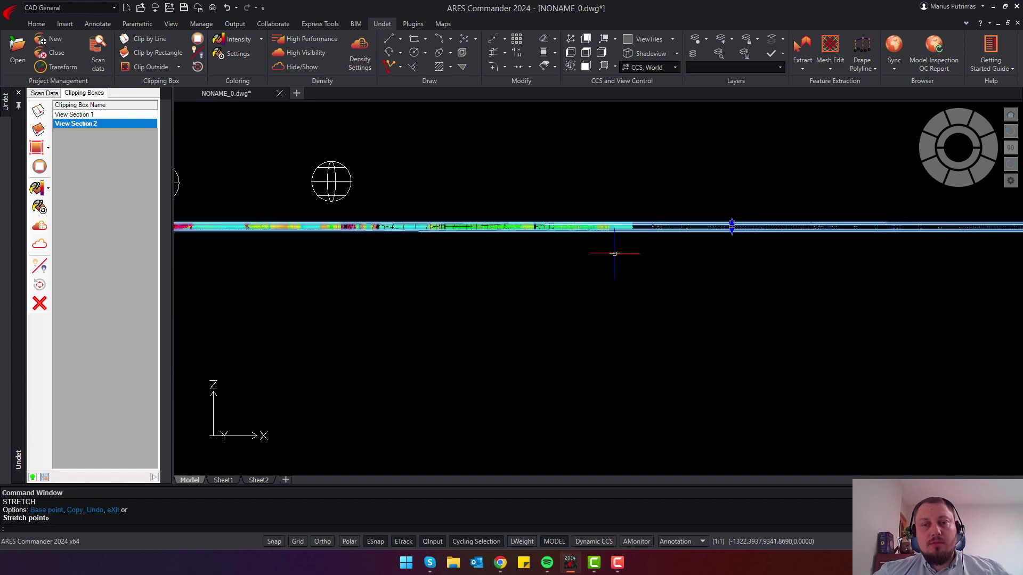
# - From the top view, stretch the thin box's upper edge in the positive Y direction until it covers the whole floor plan
pyautogui.click(962, 137)
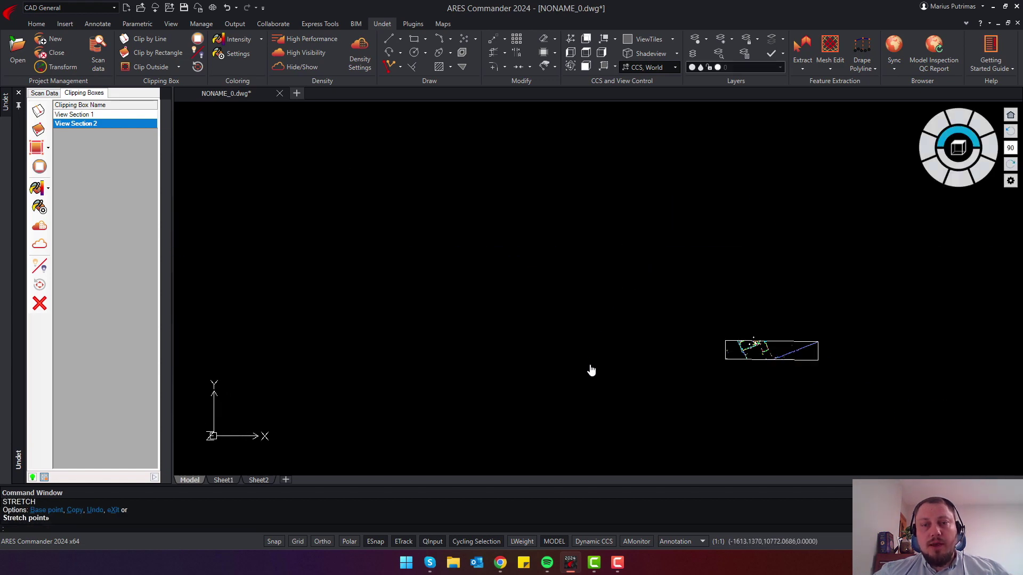
pyautogui.scroll(4, 619, 341)
pyautogui.press('Escape')
pyautogui.scroll(3, 481, 191)
pyautogui.scroll(-4, 481, 174)
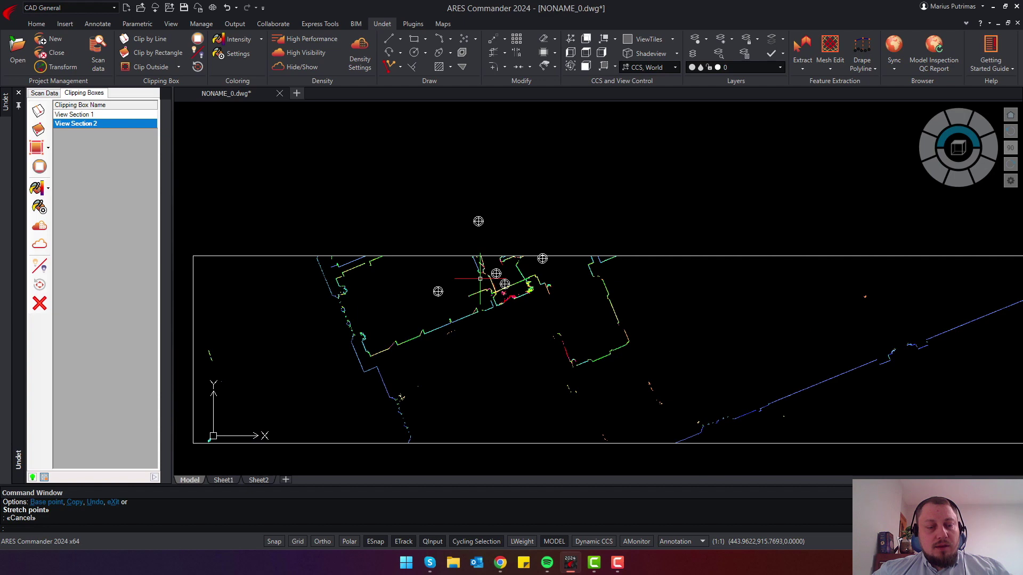
pyautogui.click(480, 278)
pyautogui.click(661, 246)
pyautogui.scroll(-3, 671, 180)
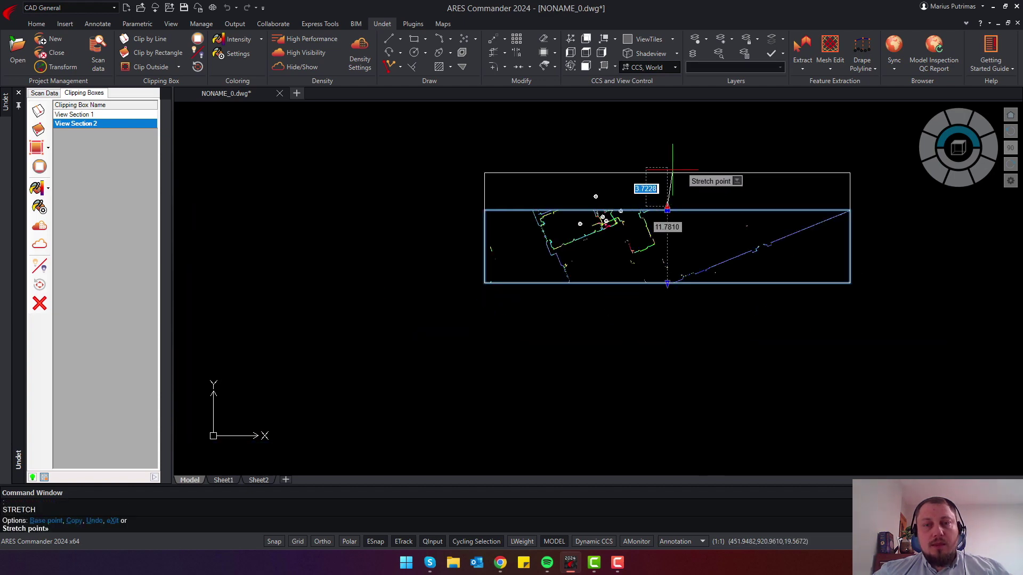
pyautogui.click(675, 128)
pyautogui.scroll(5, 641, 212)
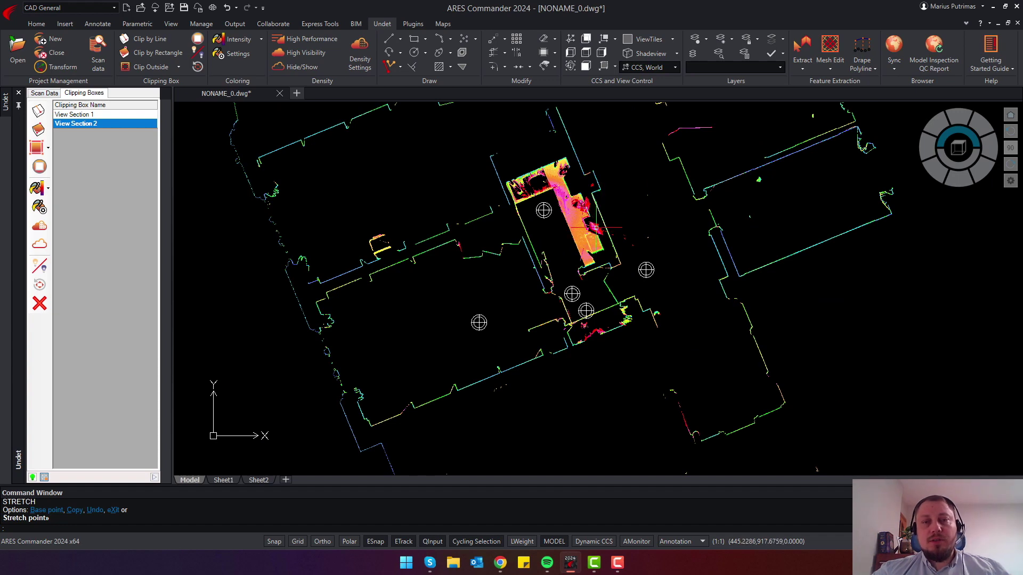
pyautogui.scroll(-2, 593, 230)
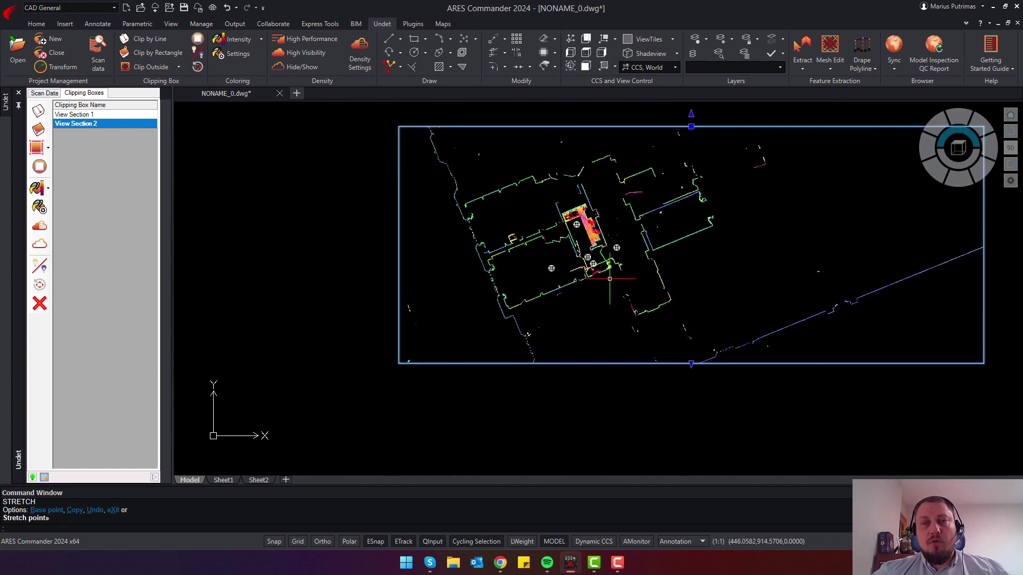
# - Deactivate the View Section 2 clipping to show the full point cloud and bring the building's long facade into view
pyautogui.doubleClick(86, 124)
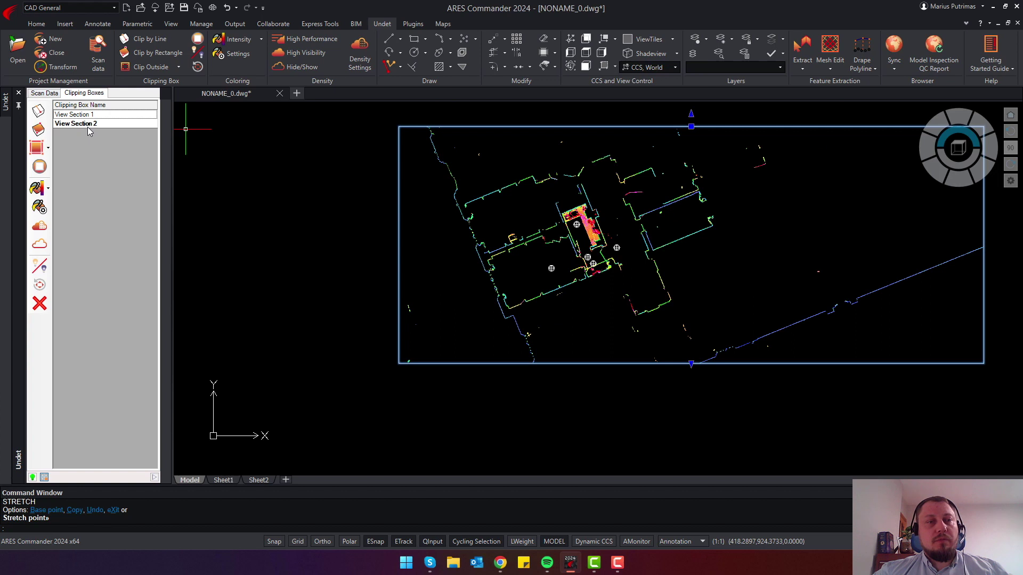
pyautogui.click(40, 167)
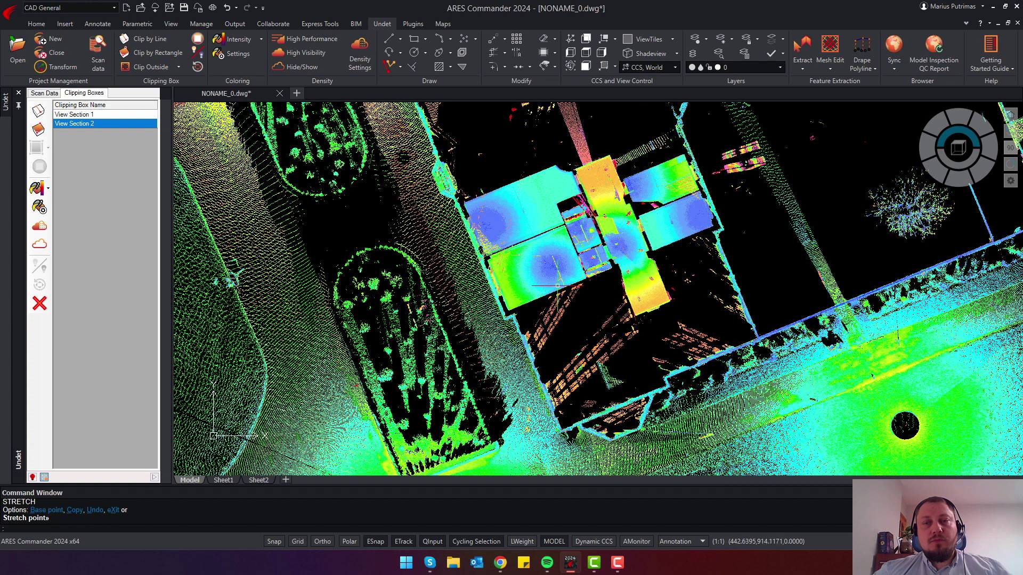
pyautogui.moveTo(557, 287); pyautogui.dragTo(515, 302, button='middle')
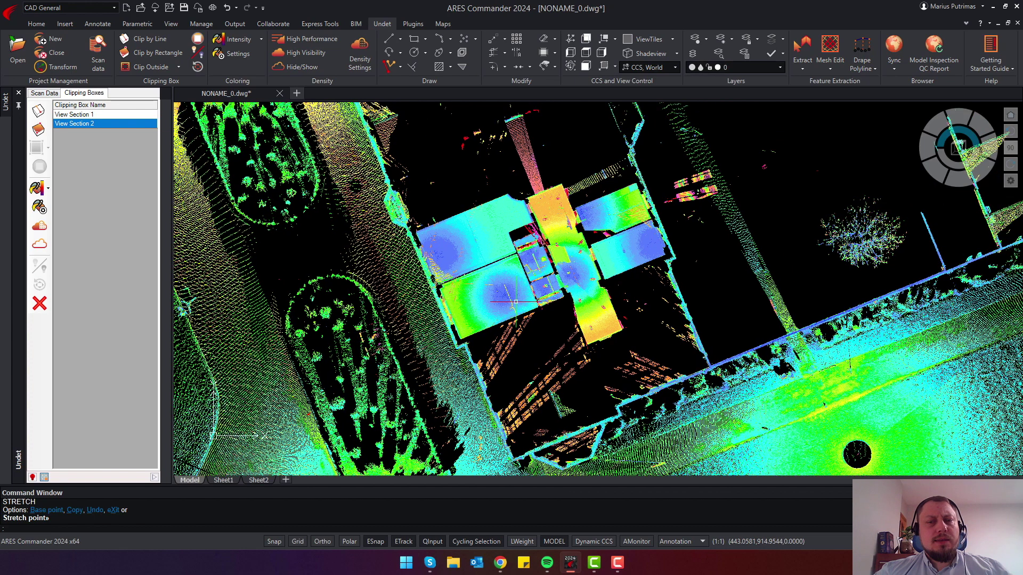
# - Start a clip by line and set its clipping thickness to 1
pyautogui.click(160, 45)
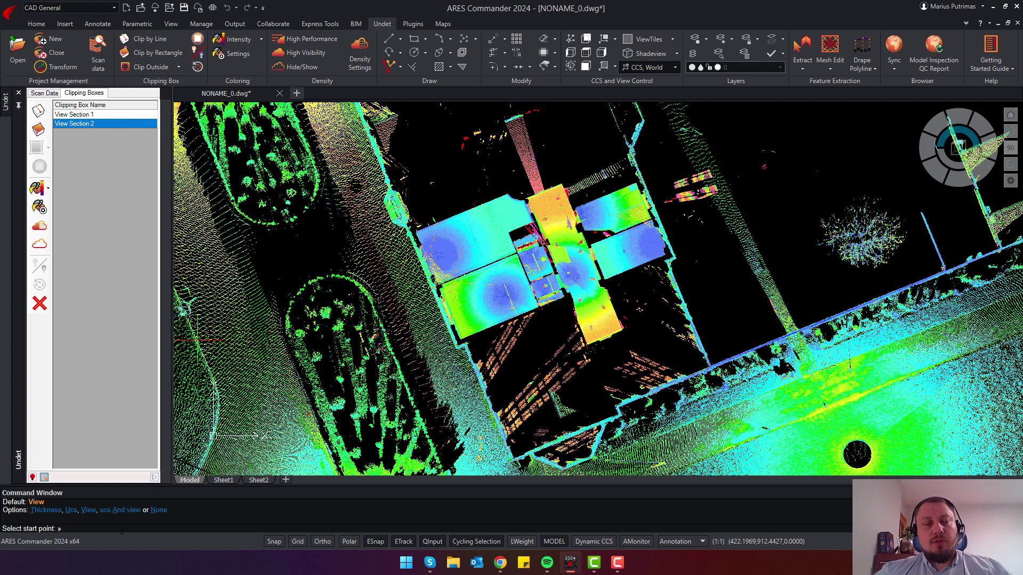
pyautogui.write('T')
pyautogui.press('Return')
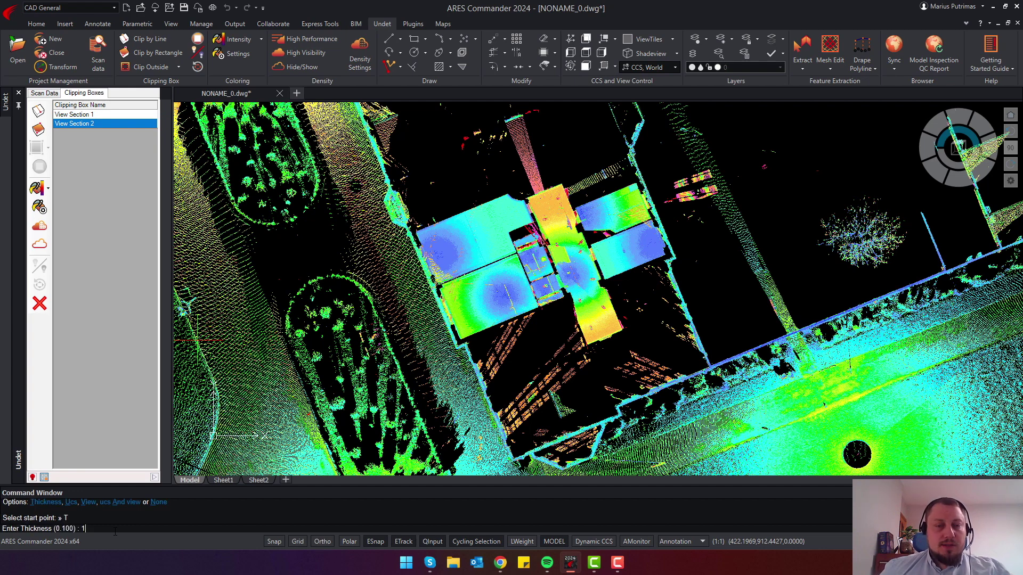
pyautogui.write('1')
pyautogui.press('Return')
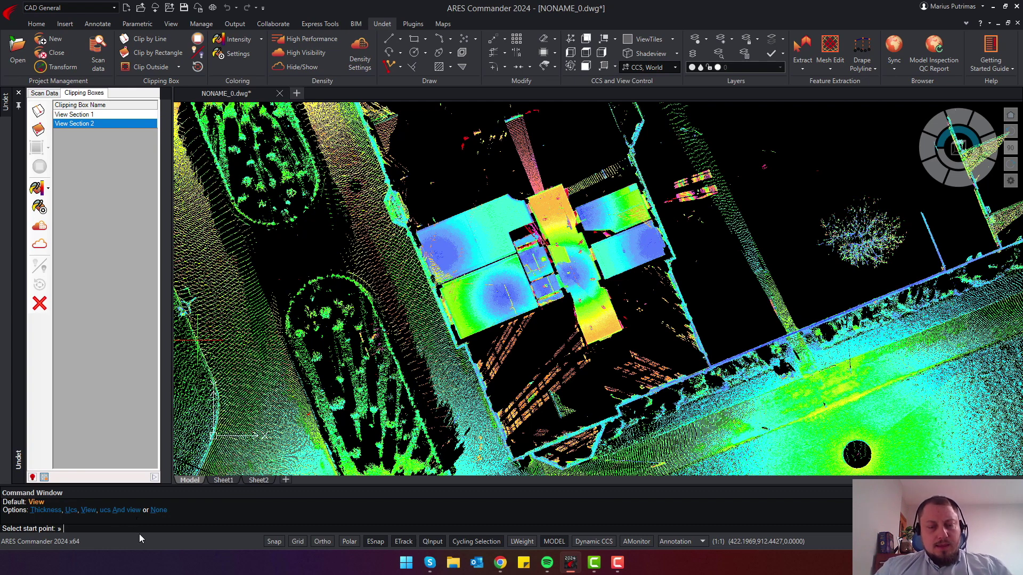
# - Define the clipping line along the building's facade facing the planting bed, and inspect the clipped elevation in 3D
pyautogui.write('N')
pyautogui.press('Return')
pyautogui.moveTo(499, 413); pyautogui.dragTo(447, 253, button='middle')
pyautogui.click(441, 216)
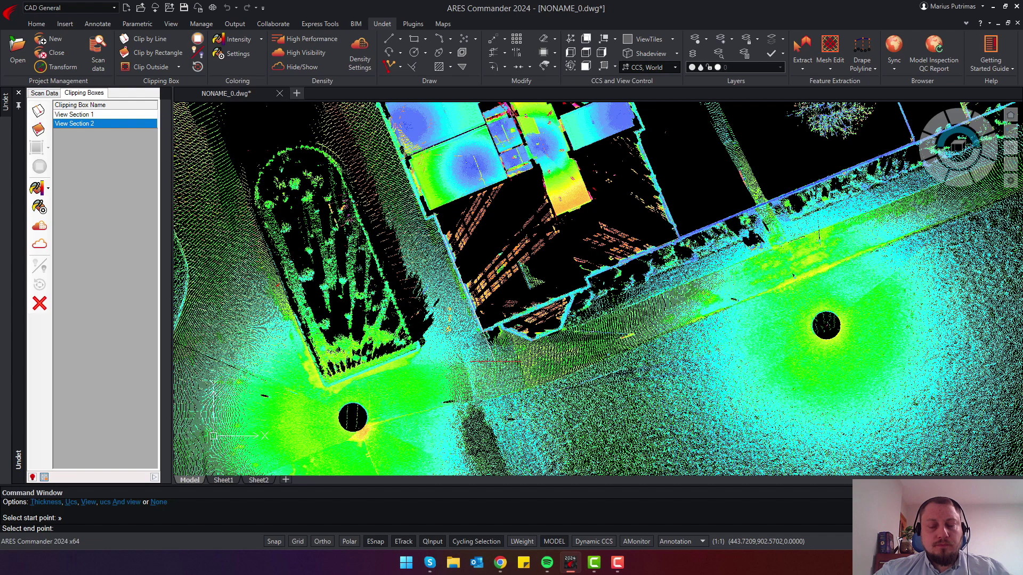
pyautogui.click(492, 363)
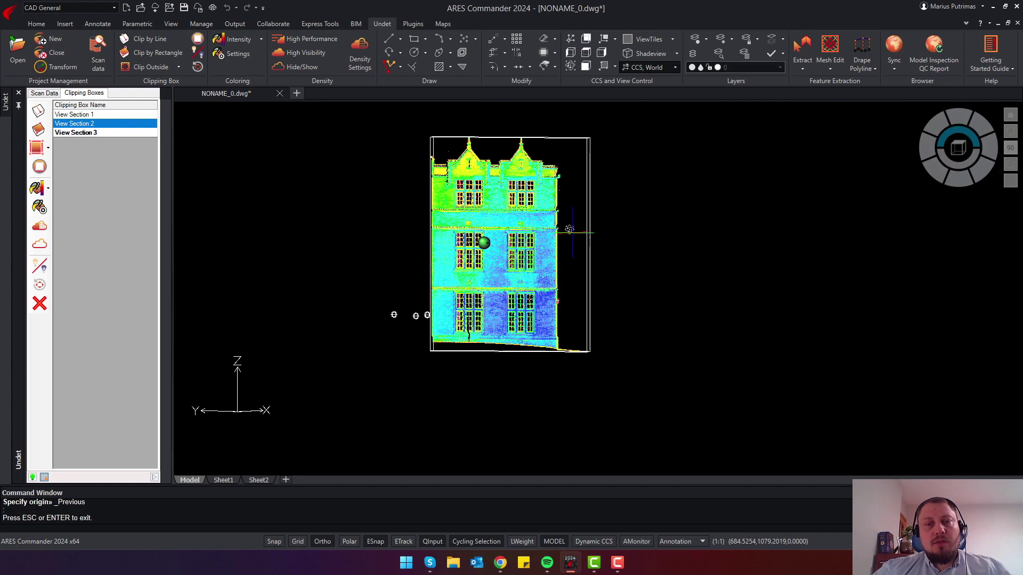
pyautogui.moveTo(507, 269)
pyautogui.mouseDown(button='middle')
pyautogui.moveTo(520, 335)
pyautogui.moveTo(512, 417)
pyautogui.moveTo(524, 208)
pyautogui.moveTo(522, 259)
pyautogui.mouseUp(button='middle')
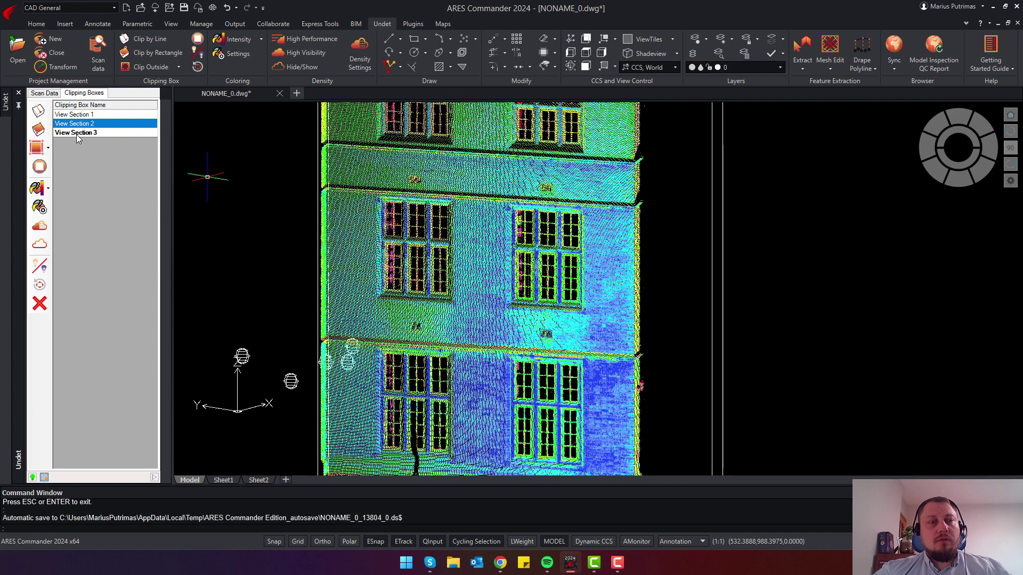
# - Rename the View Section 3 clipping box as Elevation1
pyautogui.click(75, 133)
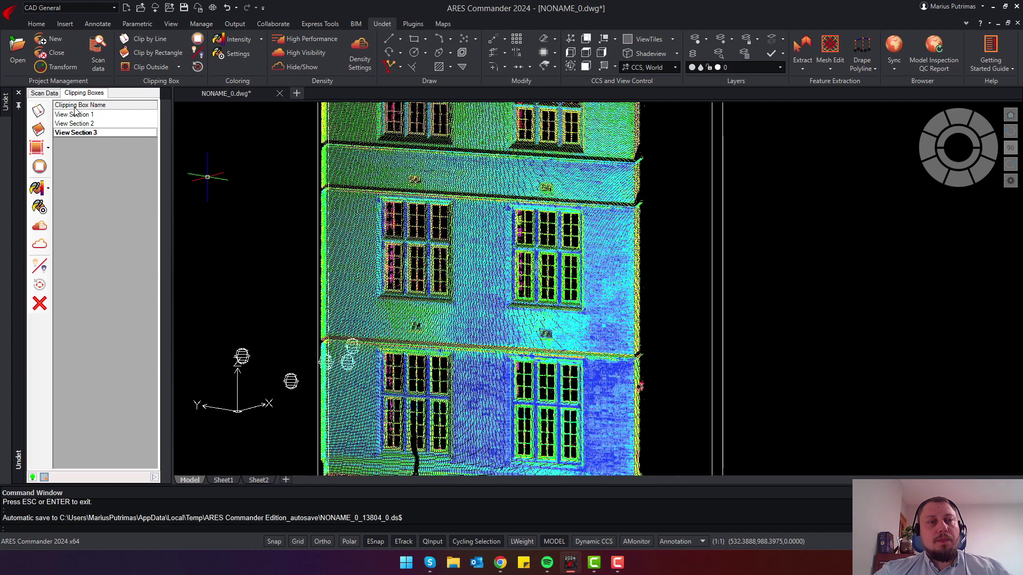
pyautogui.click(79, 133)
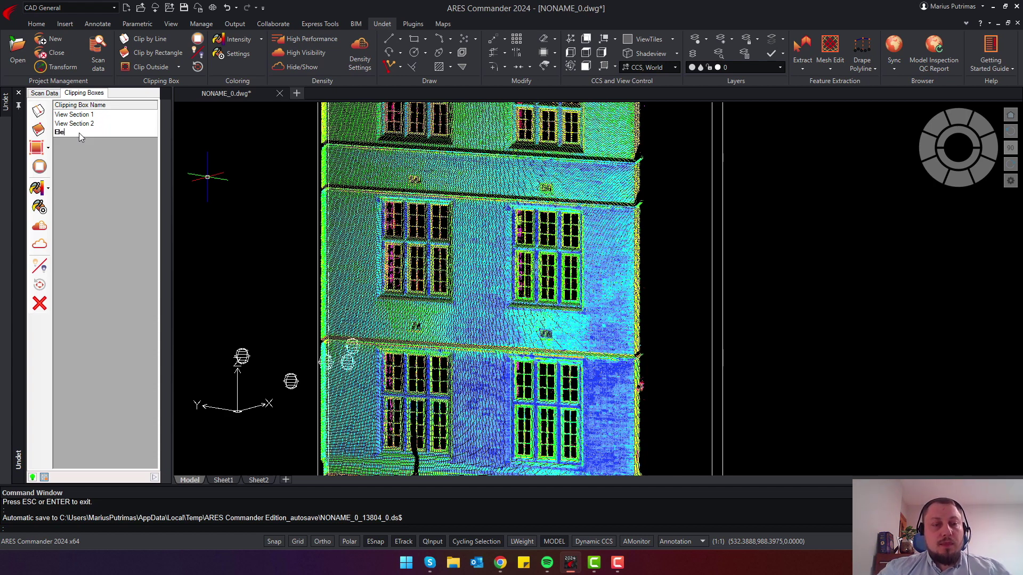
pyautogui.write('Elevation1')
pyautogui.press('Return')
# - Activate the View Section 1 clipping box, followed by View Section 2
pyautogui.click(80, 115)
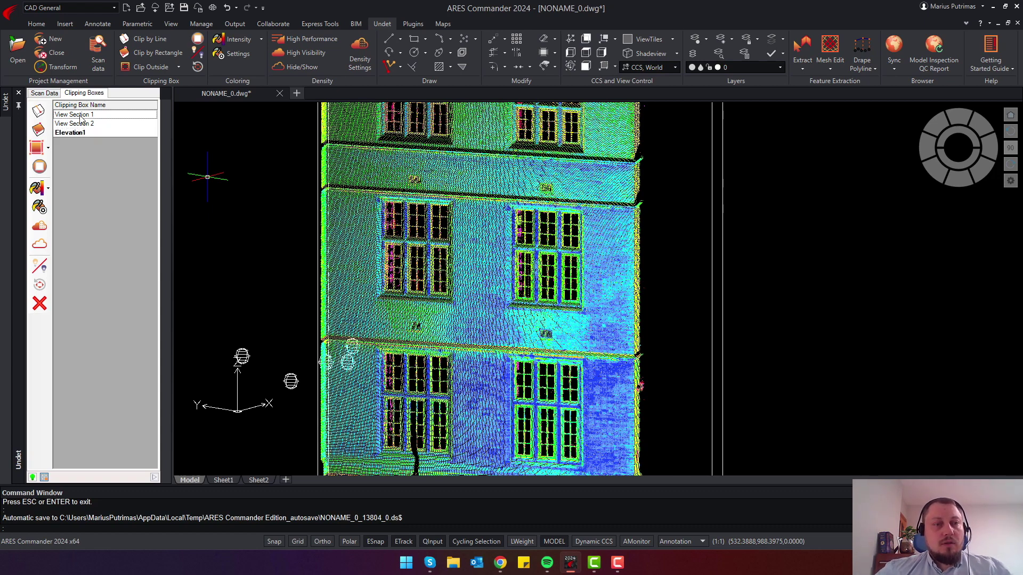
pyautogui.doubleClick(80, 115)
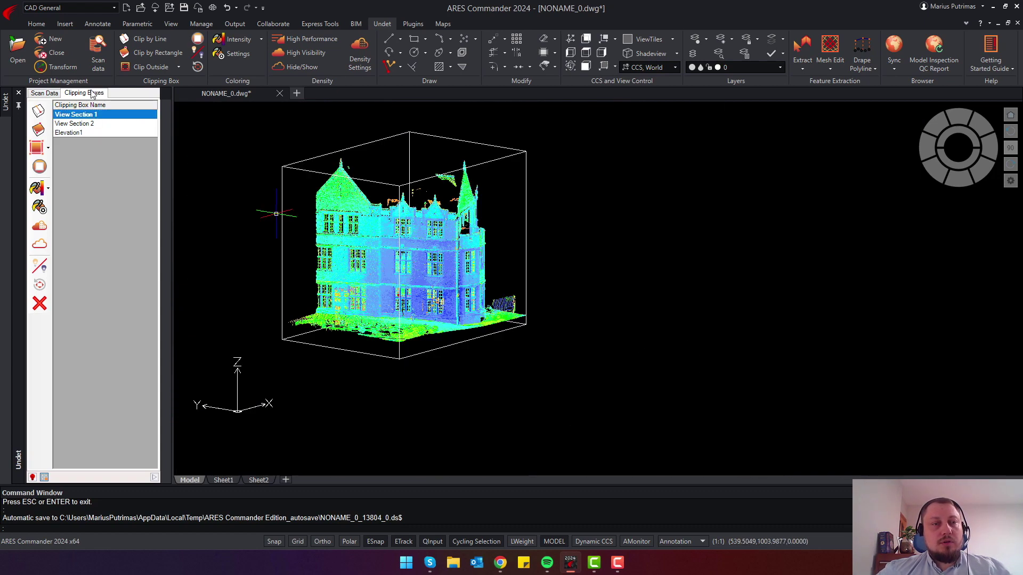
pyautogui.doubleClick(83, 124)
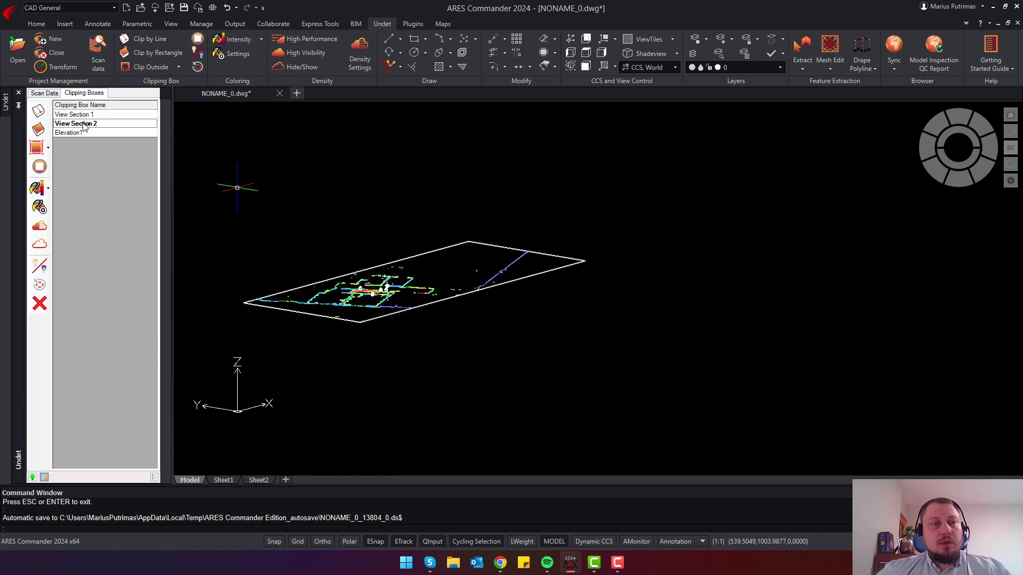
# - Rename the View Section 2 clipping box as Floor section
pyautogui.click(84, 124)
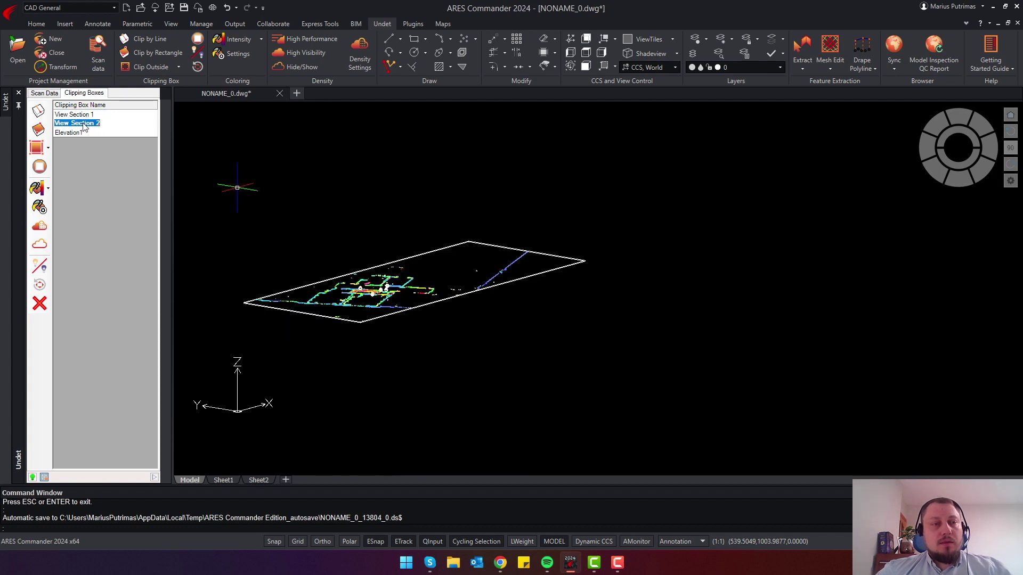
pyautogui.write('Floo')
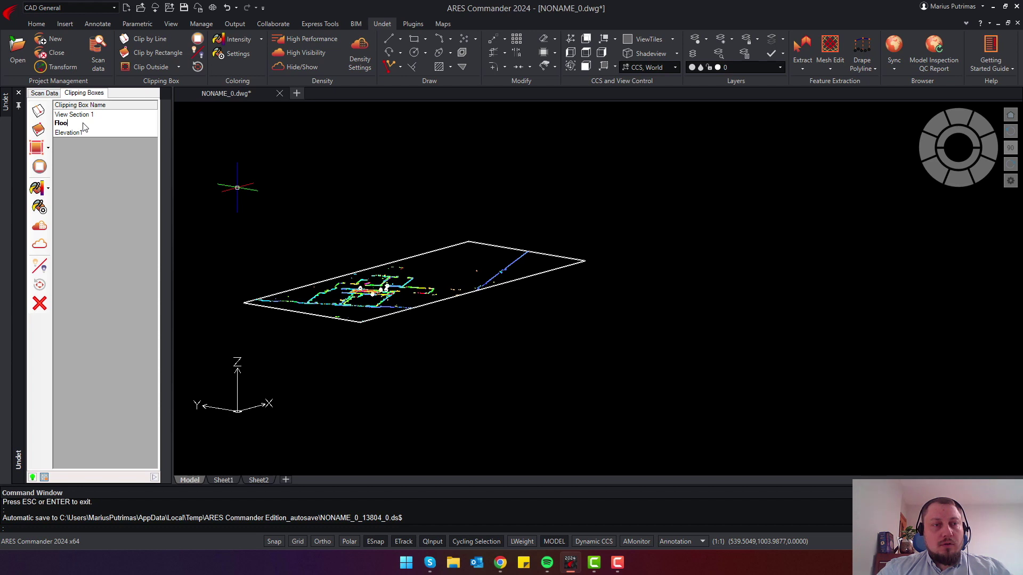
pyautogui.write('r section')
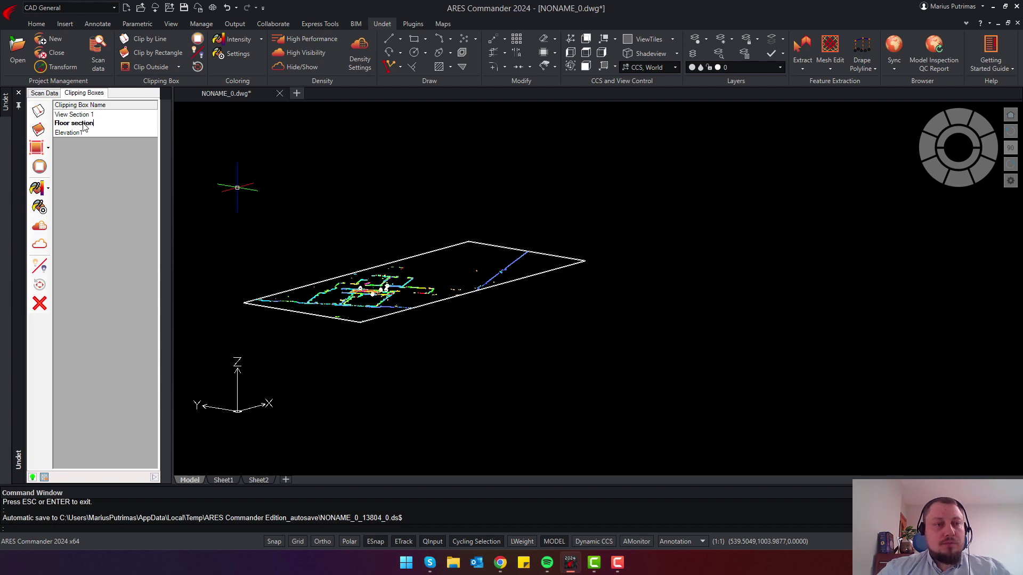
pyautogui.press('Return')
# - Delete the View Section 1 clipping box
pyautogui.click(83, 116)
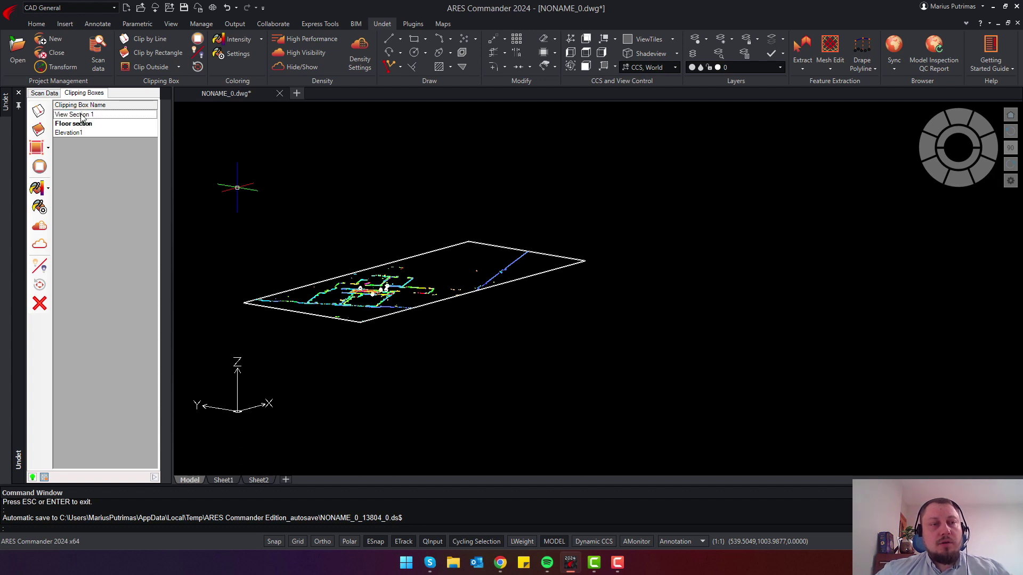
pyautogui.click(40, 304)
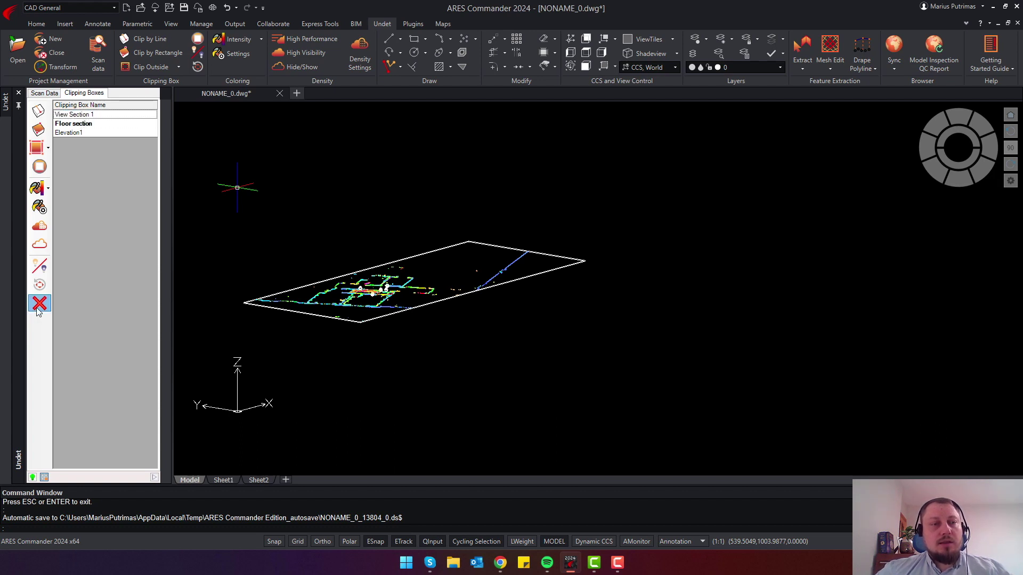
pyautogui.click(548, 320)
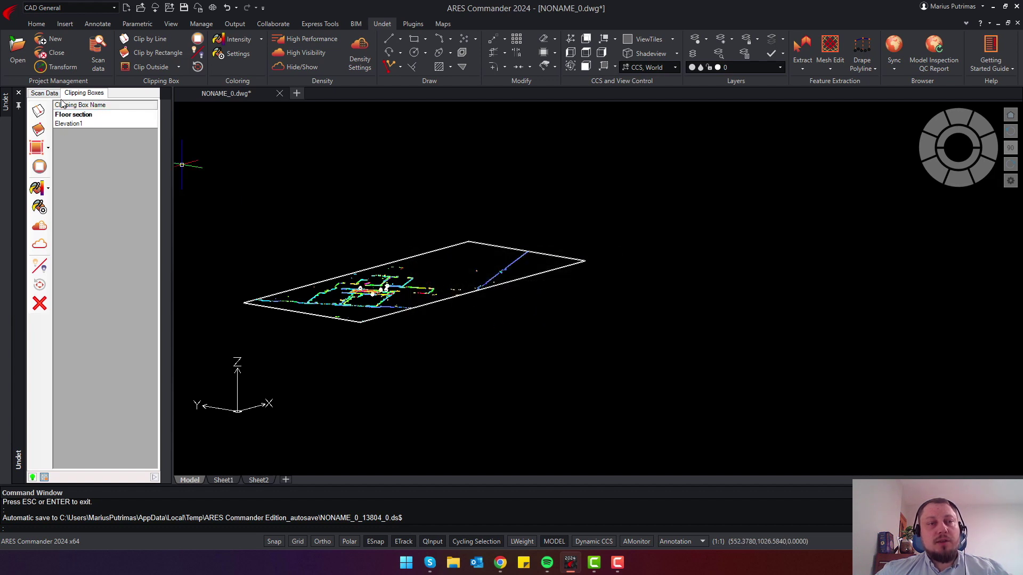
# - Activate the Elevation1 clipping box, followed by Floor section, and show the floor section in top view
pyautogui.doubleClick(75, 124)
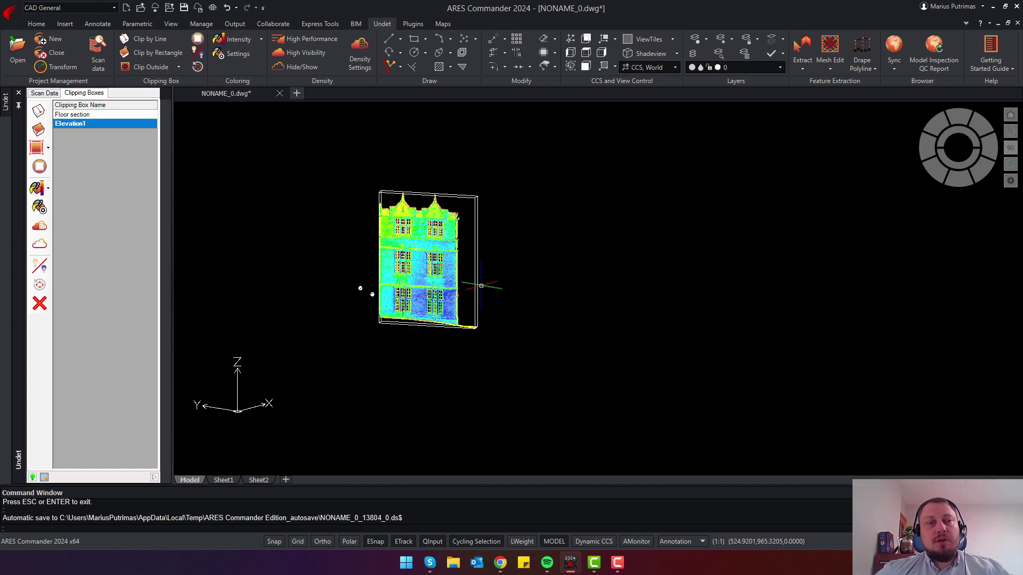
pyautogui.doubleClick(81, 117)
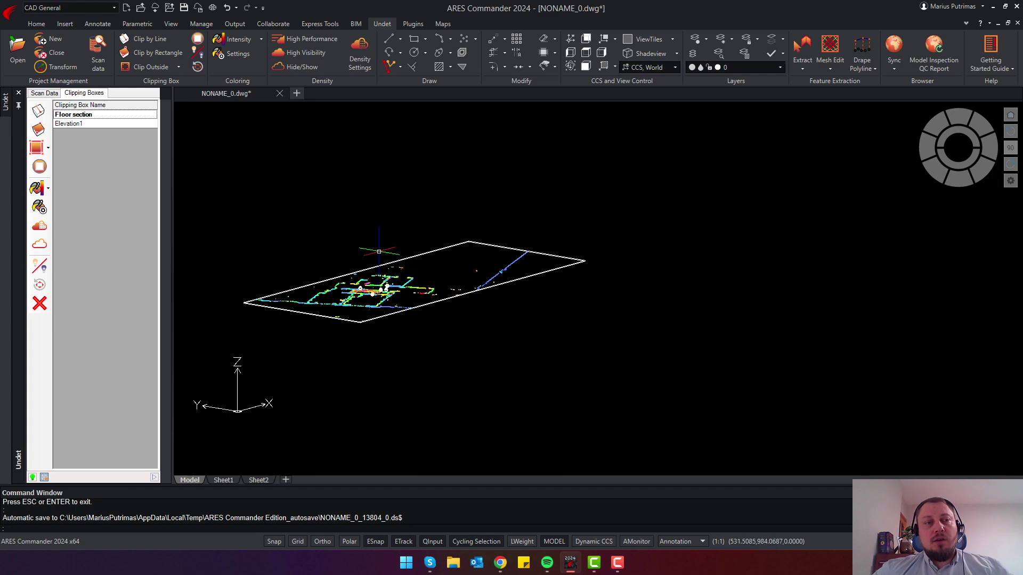
pyautogui.scroll(4, 364, 280)
pyautogui.moveTo(363, 280); pyautogui.dragTo(411, 341, button='middle')
pyautogui.click(956, 139)
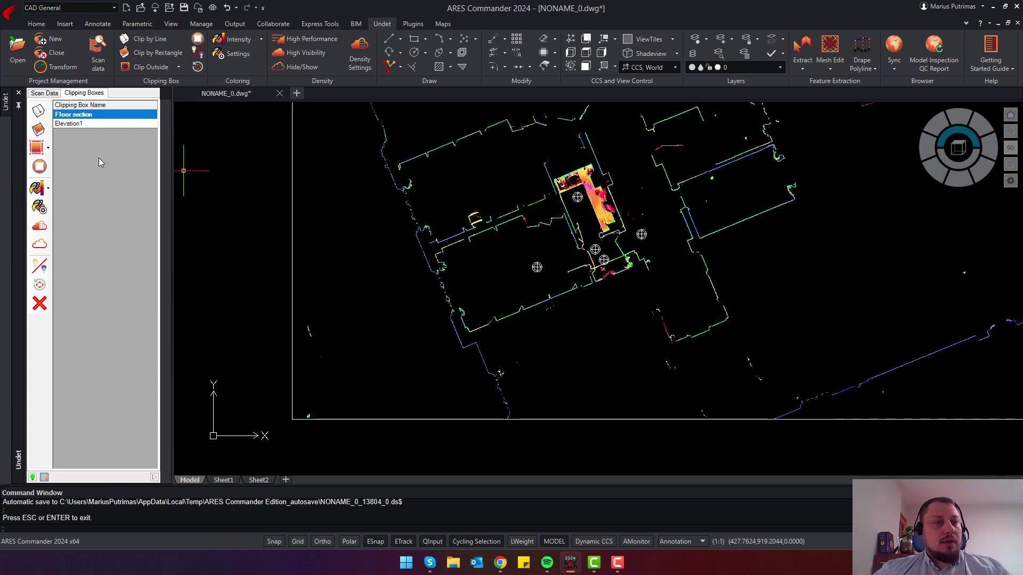
# - Turn off the active clipping and start a clip by line with a thickness of 0.1
pyautogui.click(39, 168)
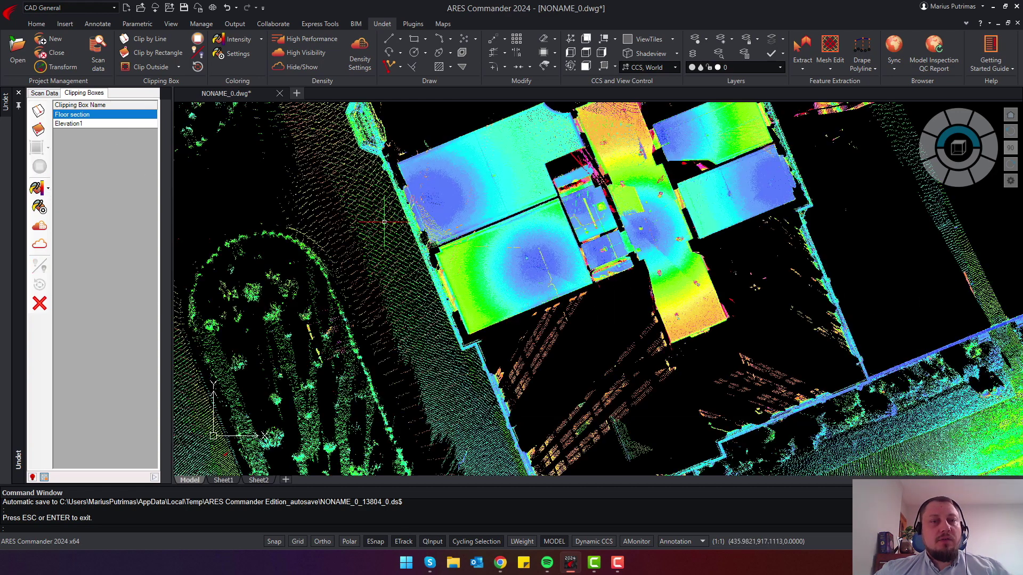
pyautogui.click(148, 38)
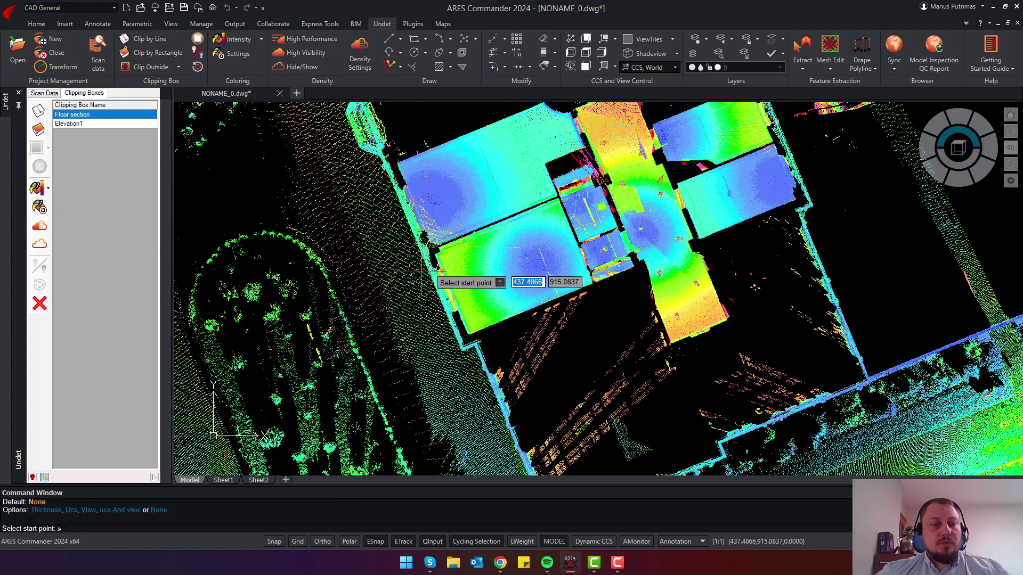
pyautogui.write('t')
pyautogui.press('Return')
pyautogui.write('0.1')
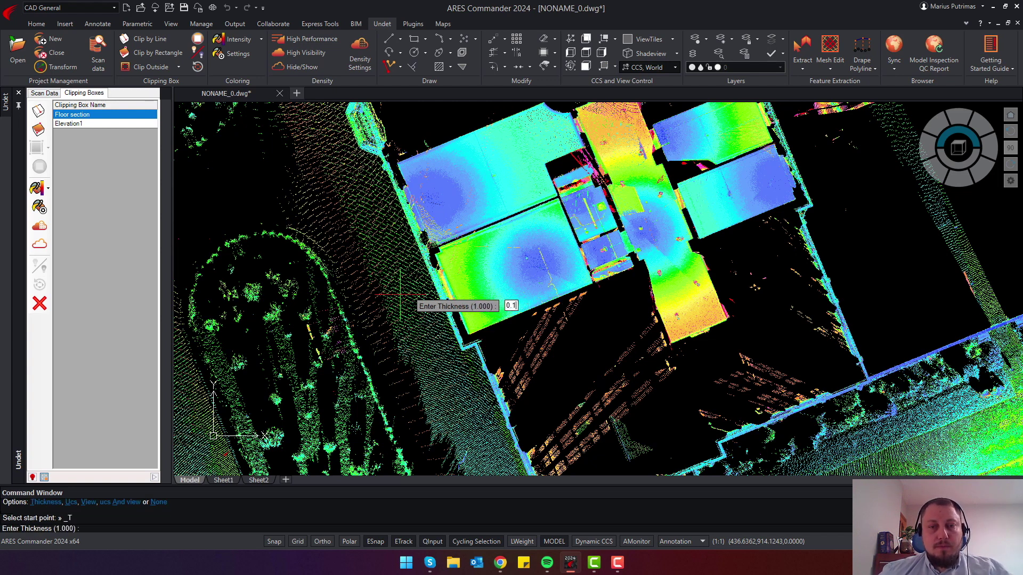
pyautogui.press('Return')
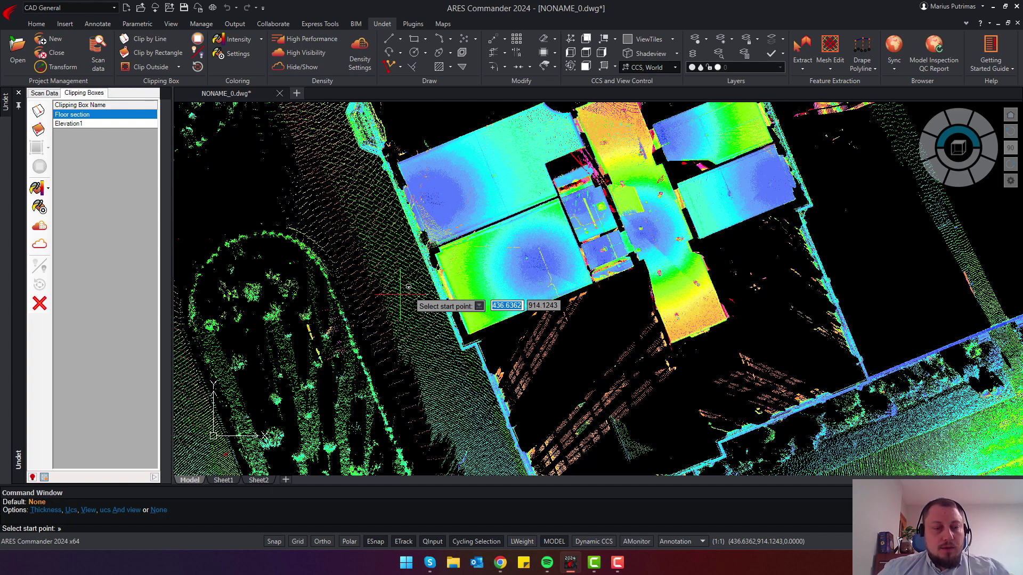
# - Apply the View option and define a clipping line about 17.6 long across the building's rooms, starting outside the facade facing the planting bed
pyautogui.click(71, 528)
pyautogui.write('v')
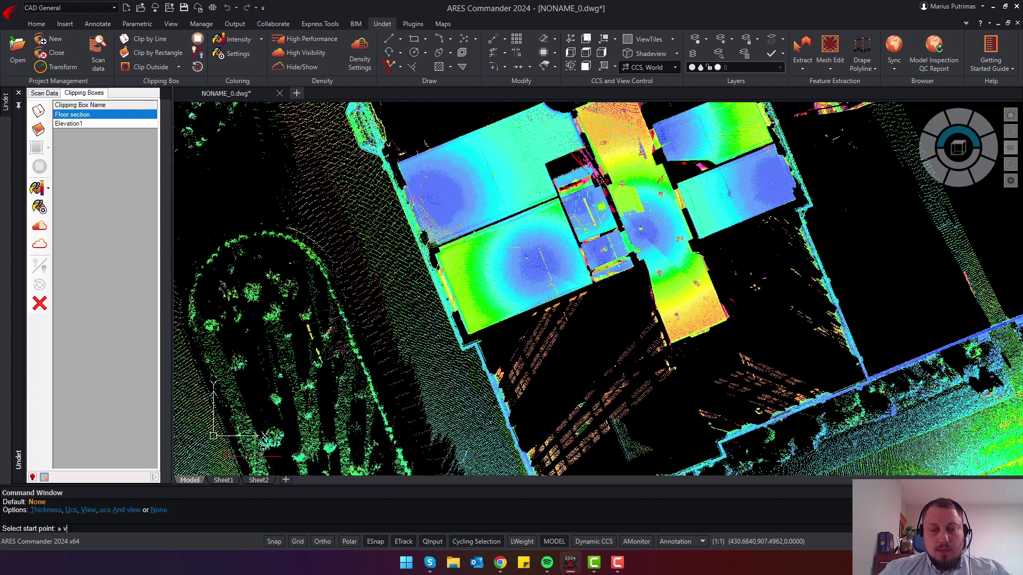
pyautogui.press('Return')
pyautogui.scroll(-2, 439, 291)
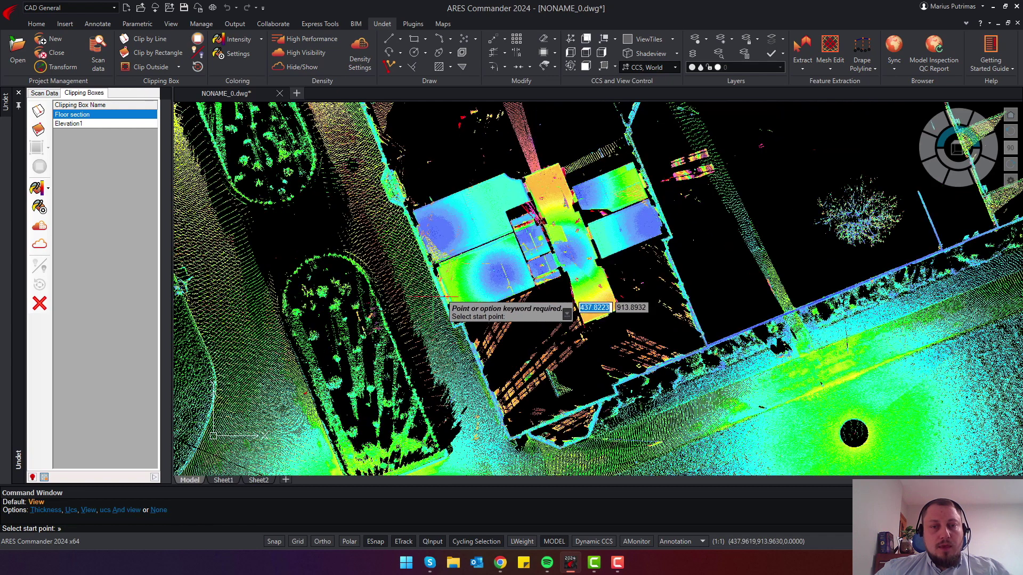
pyautogui.click(451, 293)
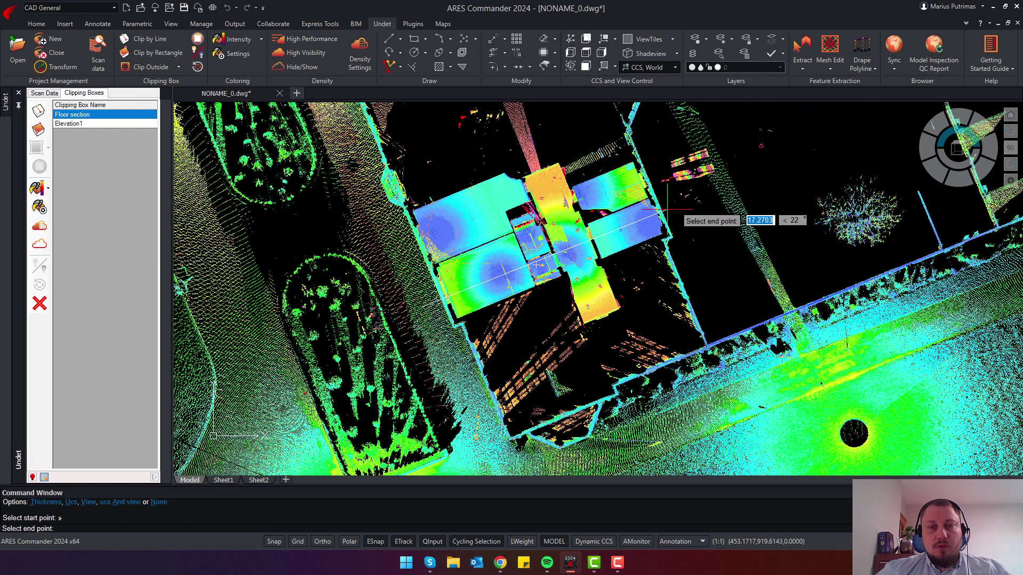
pyautogui.scroll(2, 671, 210)
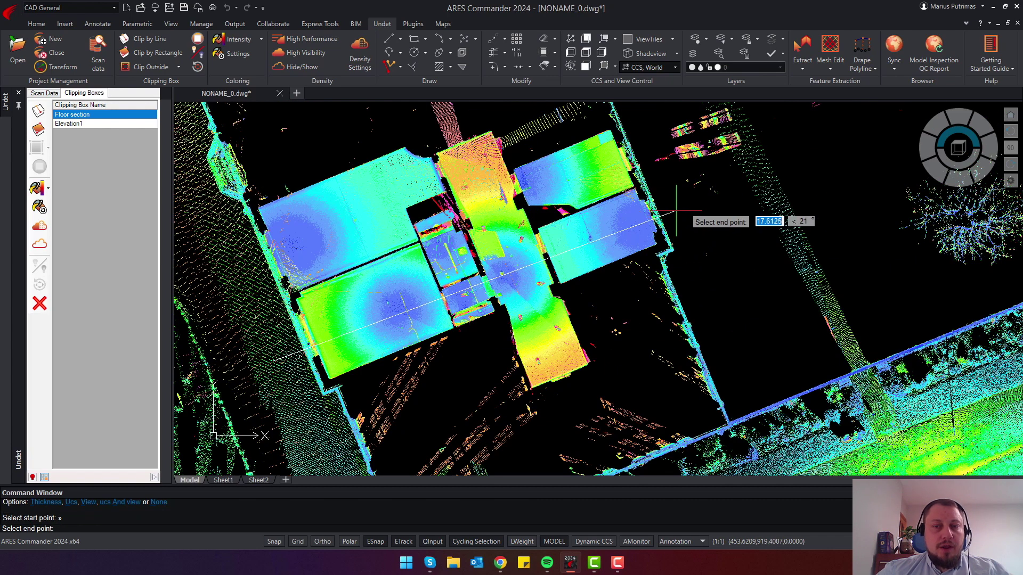
pyautogui.click(676, 209)
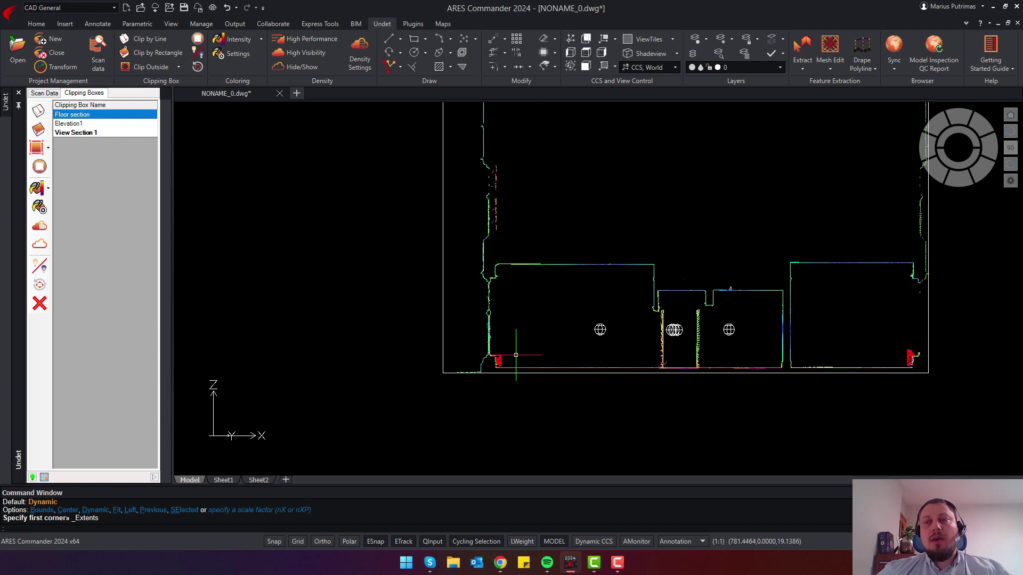
# - Inspect the walls and ceilings of the new vertical section up close, and turn clipping off
pyautogui.scroll(6, 516, 355)
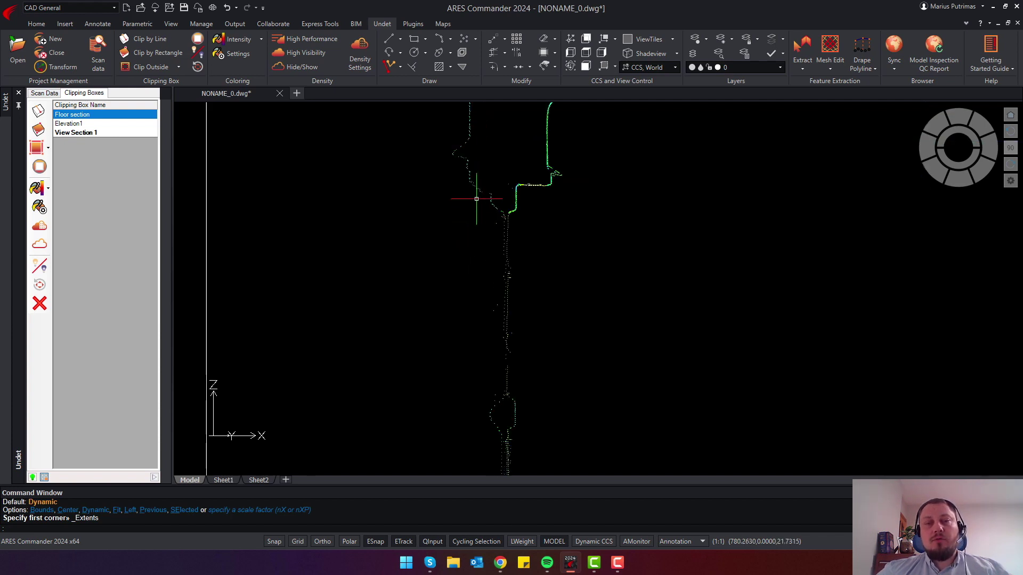
pyautogui.scroll(-5, 534, 269)
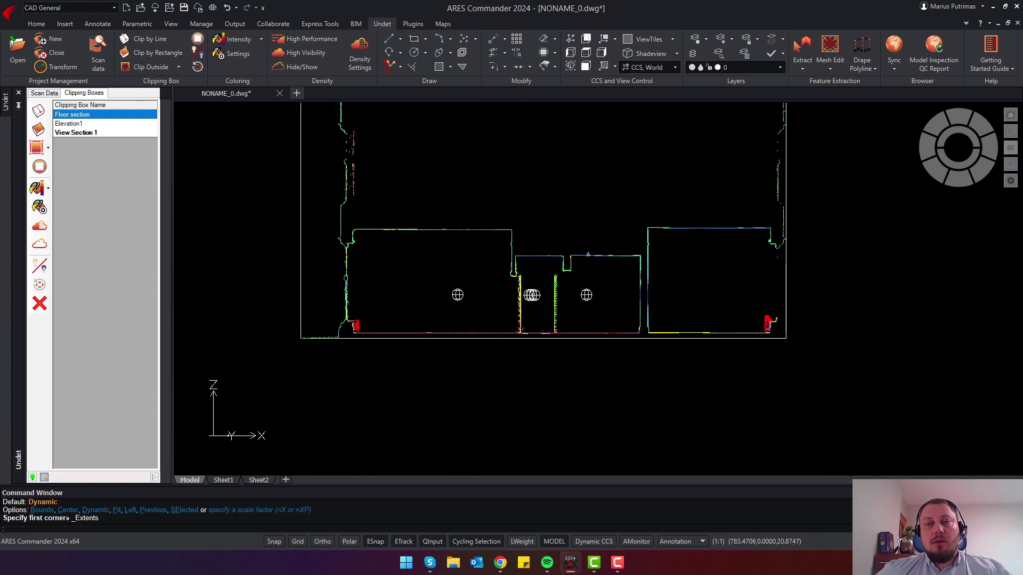
pyautogui.scroll(5, 534, 269)
pyautogui.moveTo(687, 246); pyautogui.dragTo(427, 248, button='middle')
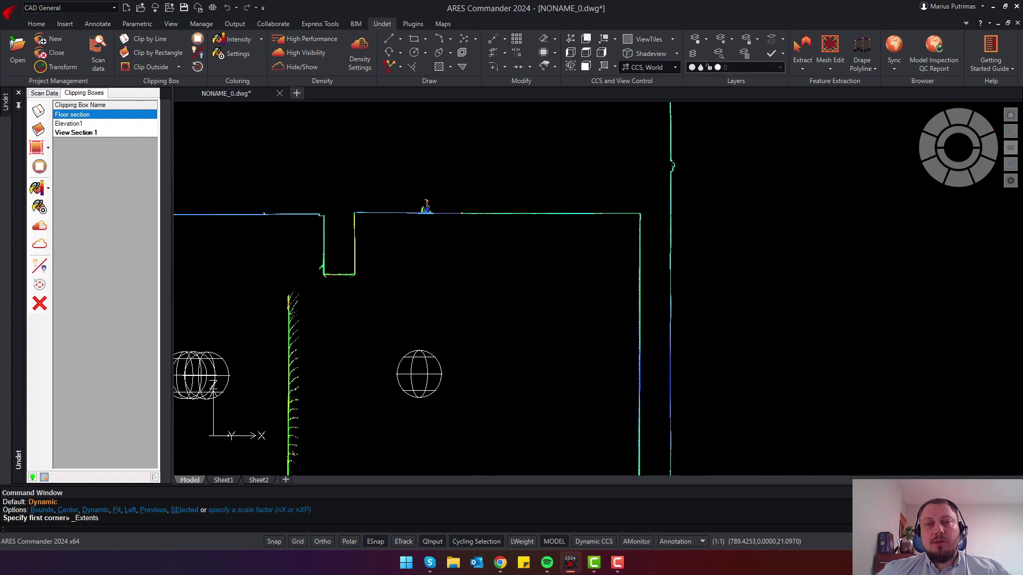
pyautogui.scroll(5, 467, 211)
pyautogui.scroll(-5, 467, 211)
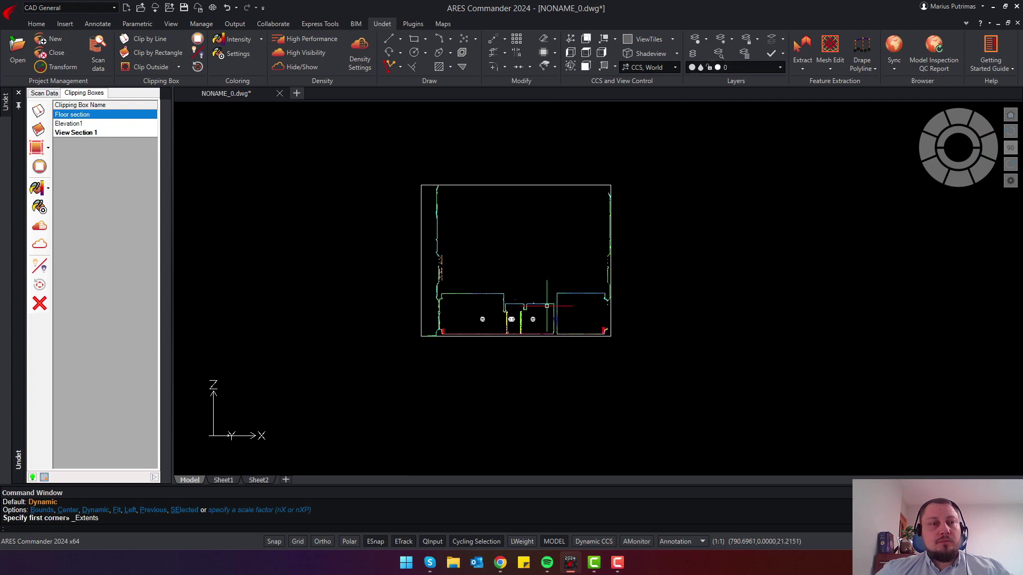
pyautogui.click(43, 173)
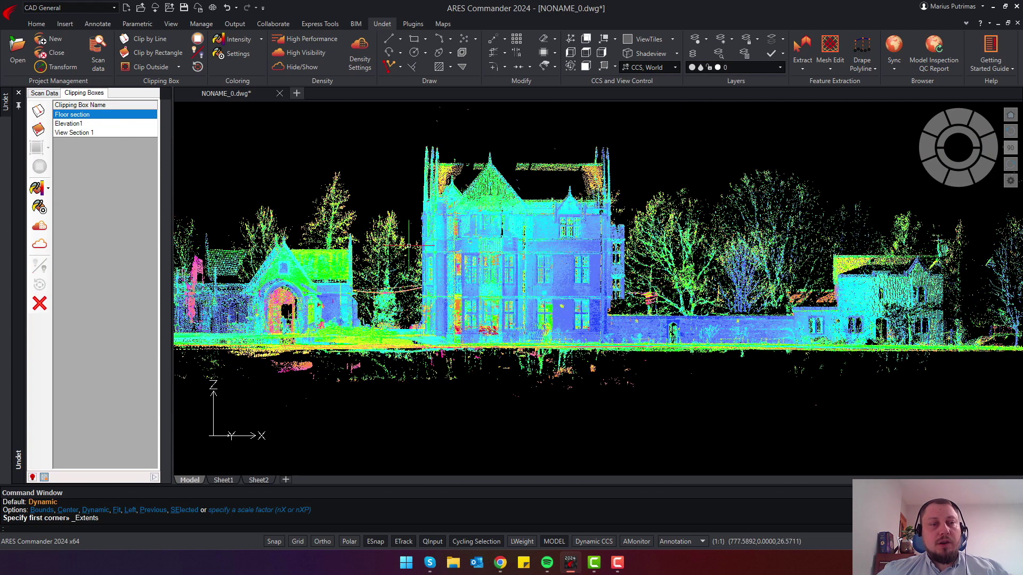
# - Orbit to a 3D view of the whole building and color the point cloud by RGB
pyautogui.keyDown('shift'); pyautogui.moveTo(415, 219); pyautogui.dragTo(432, 258, button='middle'); pyautogui.keyUp('shift')
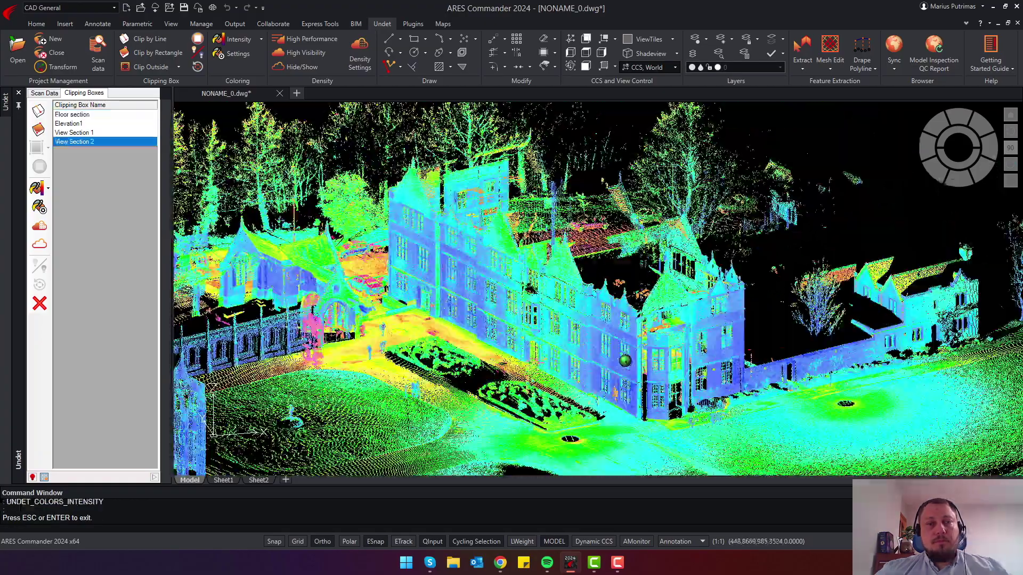
pyautogui.keyDown('shift'); pyautogui.moveTo(399, 334); pyautogui.dragTo(422, 323, button='middle'); pyautogui.keyUp('shift')
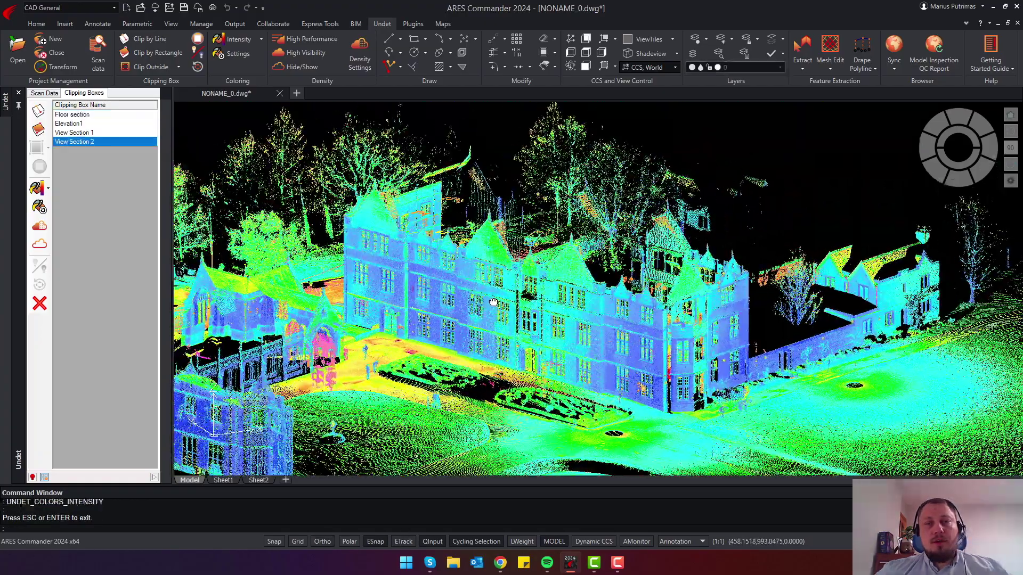
pyautogui.moveTo(493, 302); pyautogui.dragTo(496, 303, button='middle')
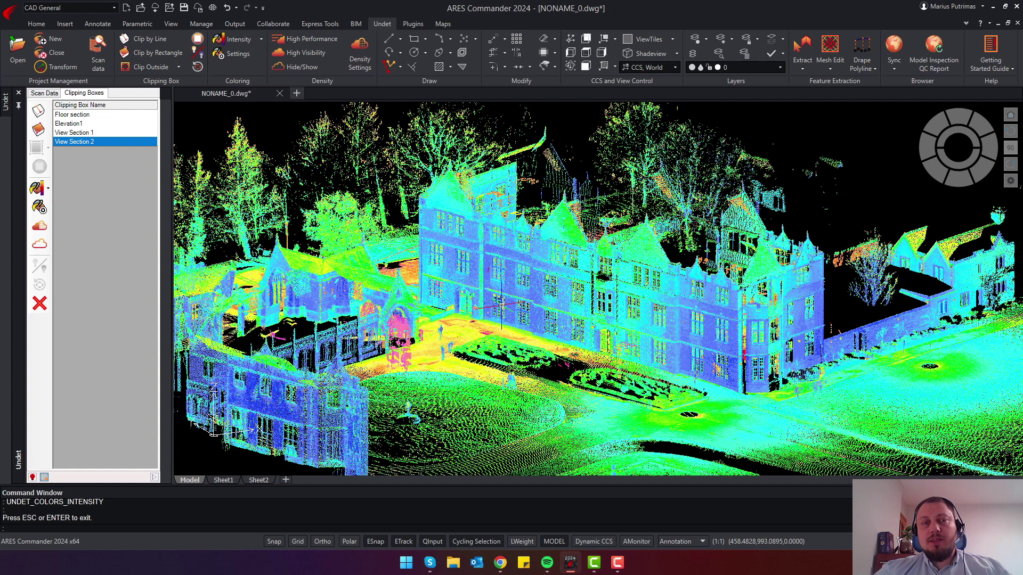
pyautogui.click(261, 42)
pyautogui.click(240, 55)
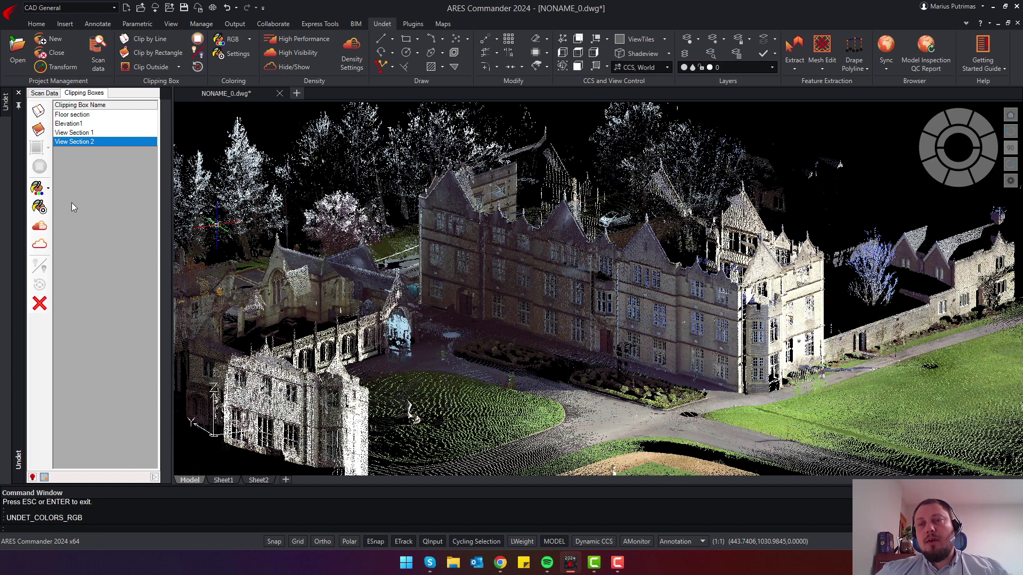
# - Activate the Elevation1 clipping box and inspect the clipped facade in RGB colors
pyautogui.click(79, 116)
pyautogui.click(78, 125)
pyautogui.doubleClick(77, 125)
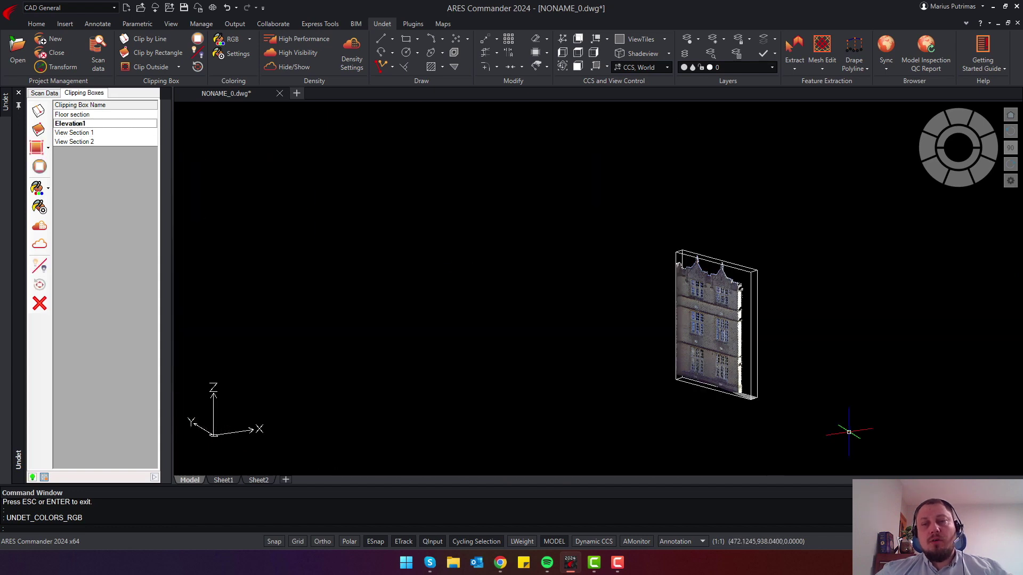
pyautogui.scroll(3, 711, 274)
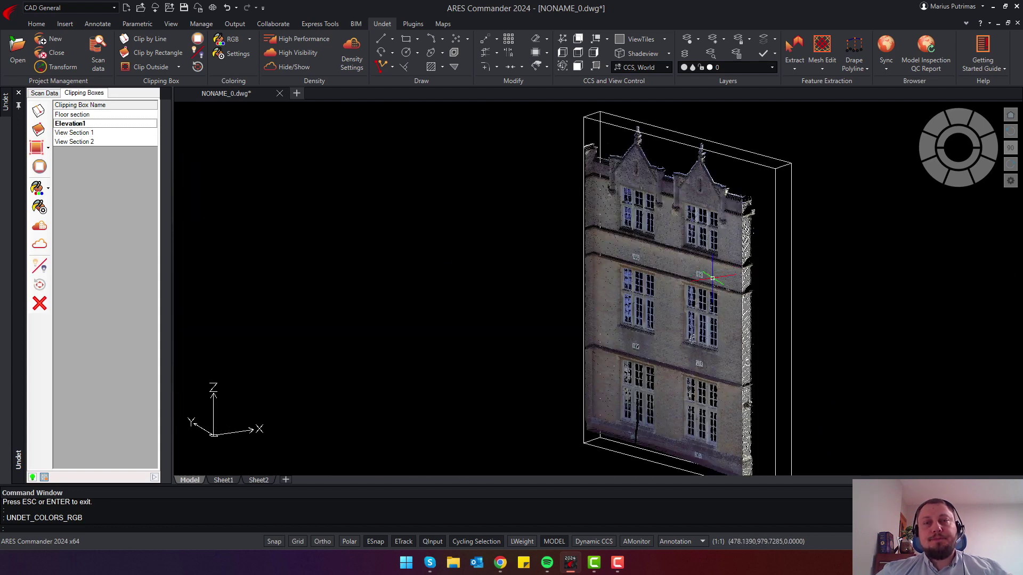
pyautogui.moveTo(706, 279); pyautogui.dragTo(667, 283, button='middle')
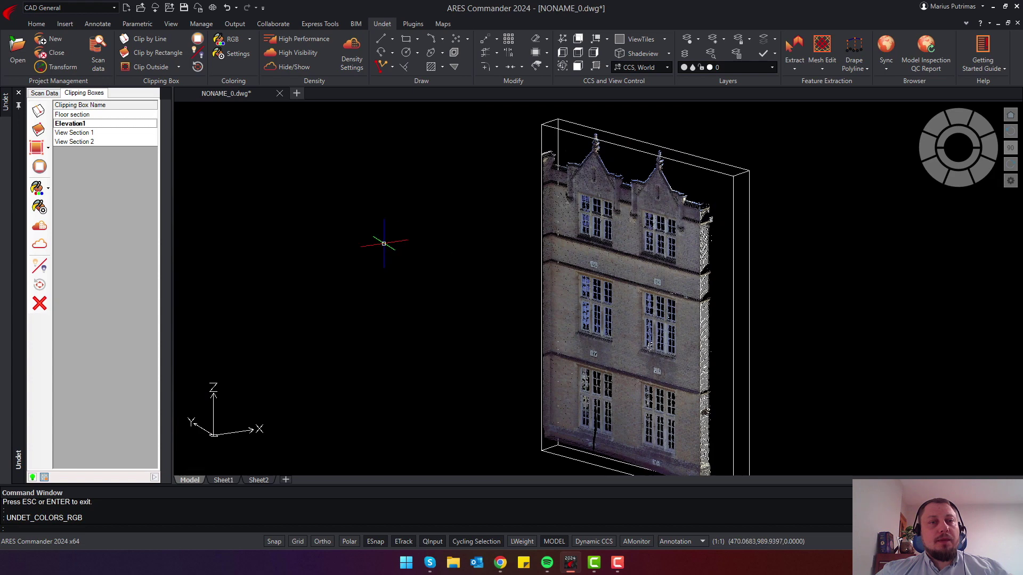